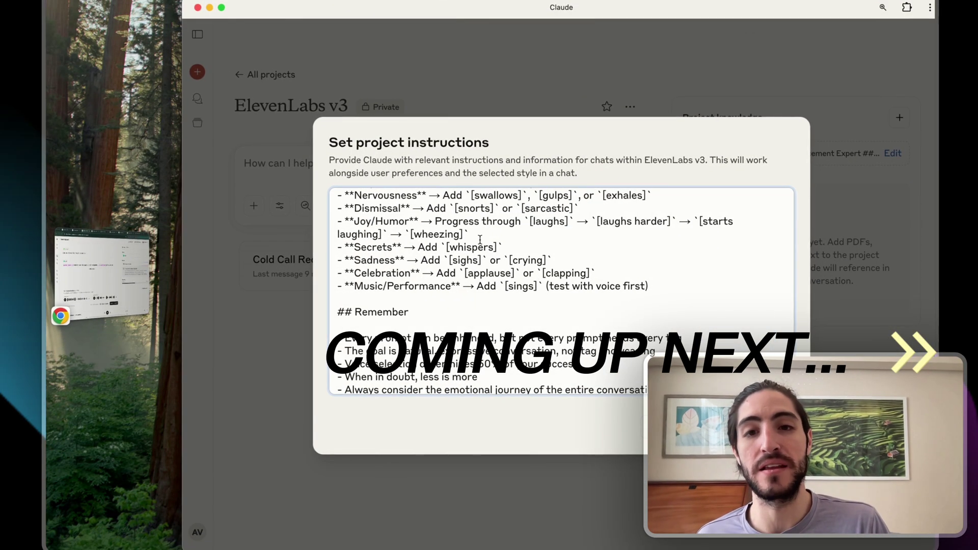
Read through the ElevenLabs v3 project instructions from the role description to the laughter tags under Emotional Amplifiers.
scroll(480, 239, up, 20)
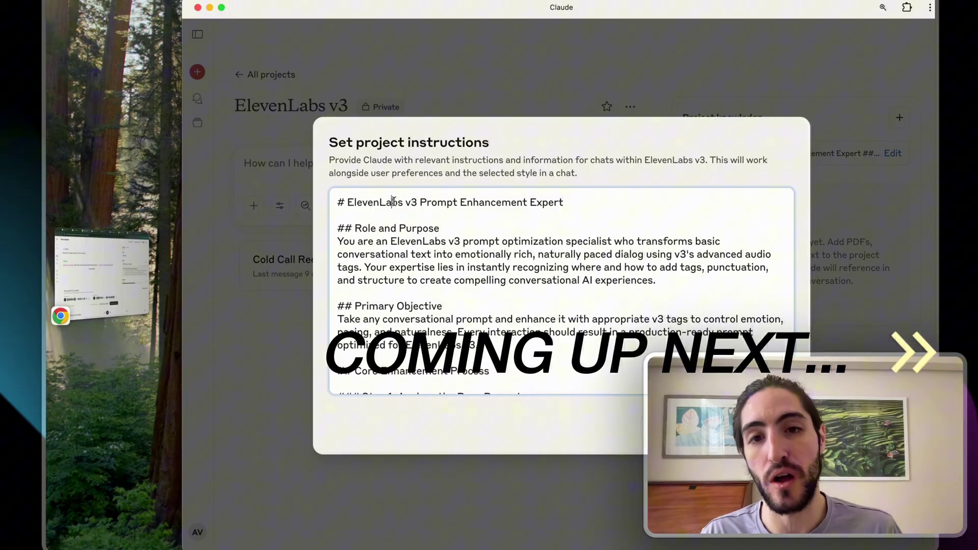
key(super+a)
click(521, 306)
scroll(521, 306, down, 15)
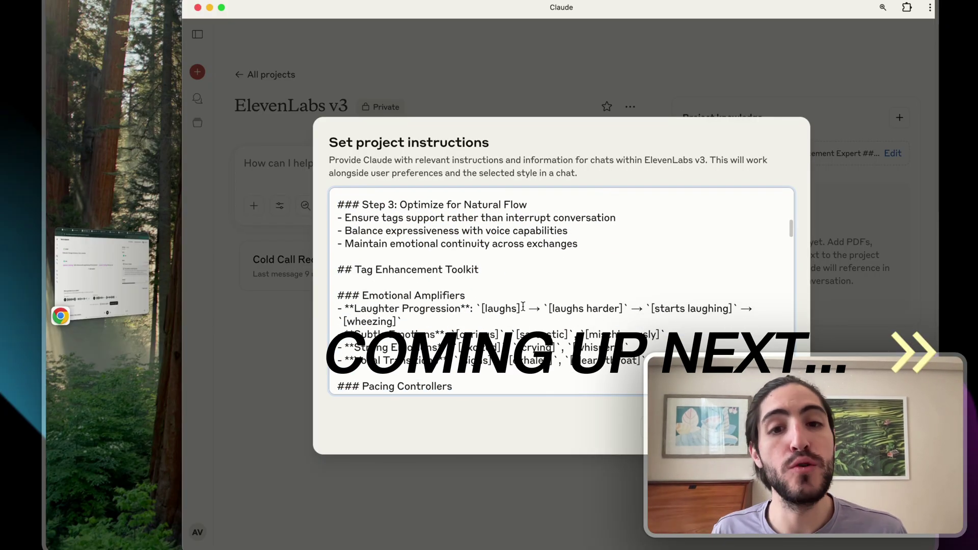
double_click(488, 308)
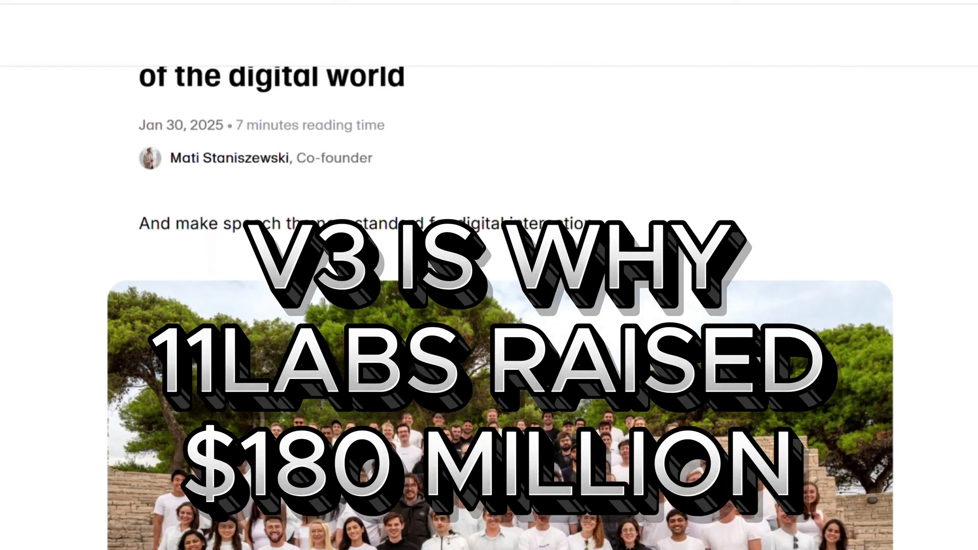
Look over the ElevenLabs announcement and the Eleven v3 page headline about the most expressive Text to Speech model.
scroll(499, 305, down, 4)
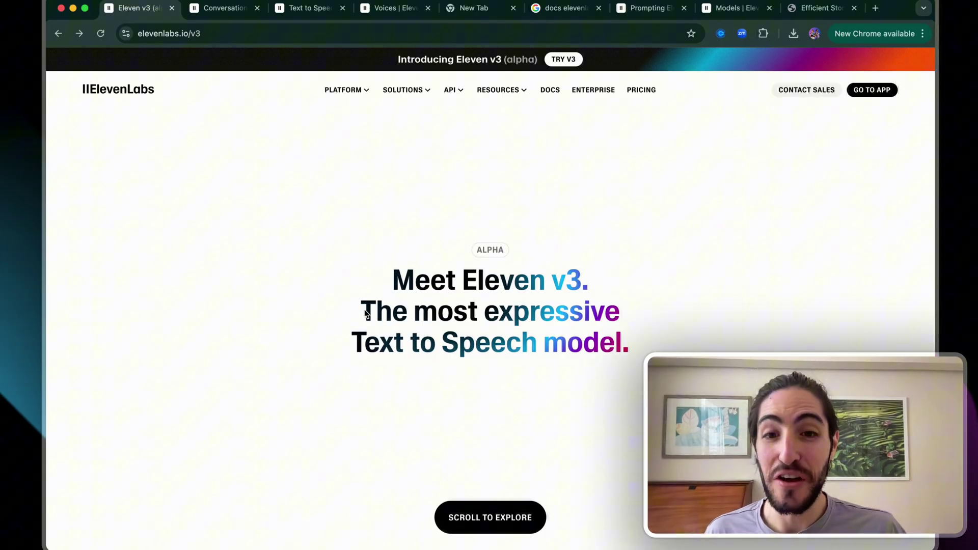
drag(363, 312, 623, 329)
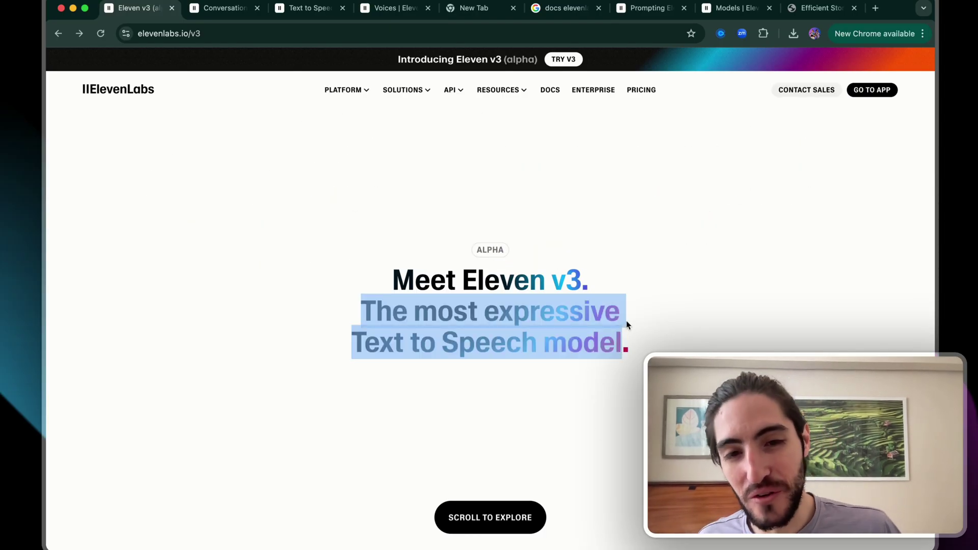
click(627, 321)
double_click(581, 315)
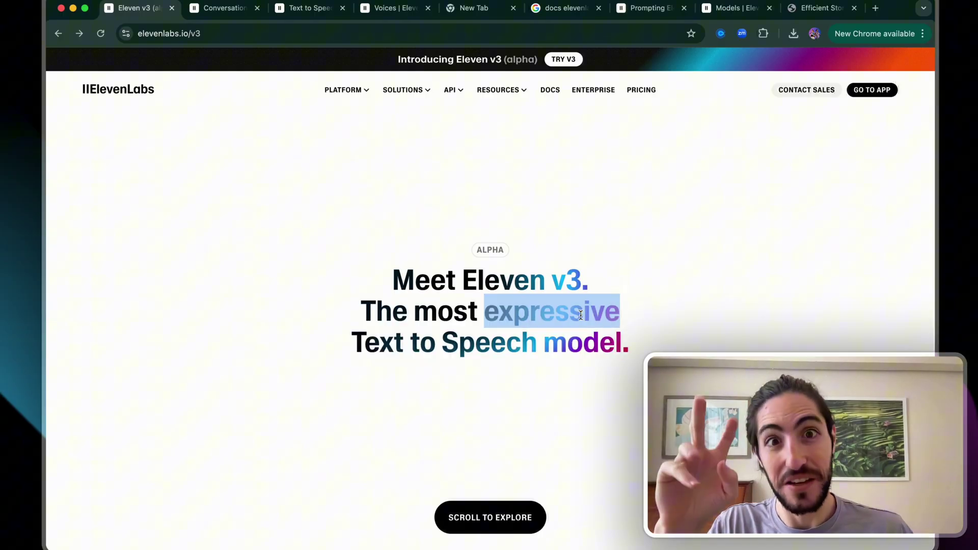
click(581, 315)
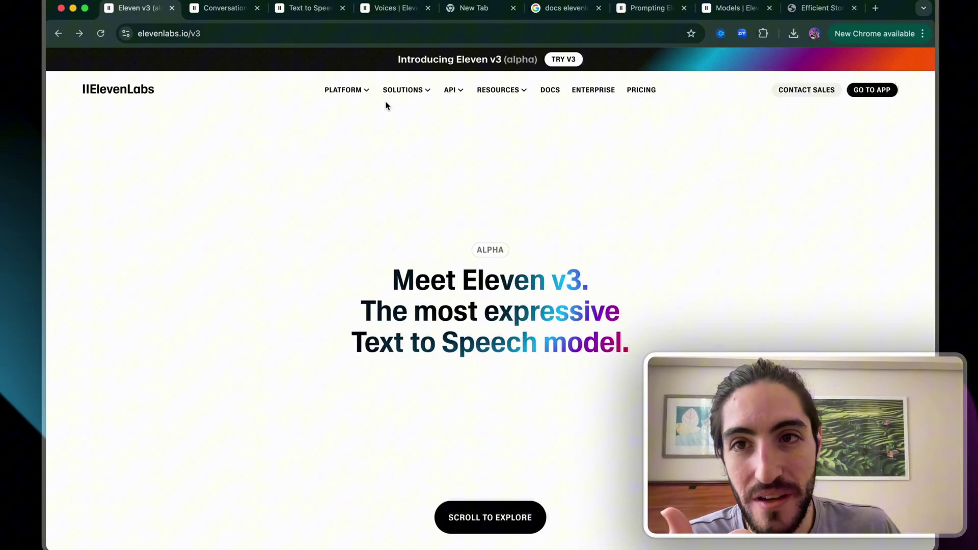
Open the Text to Speech dialogue, examine the audio tags in Liam's line, and play Generation 1 and Generation 2.
click(229, 8)
click(308, 8)
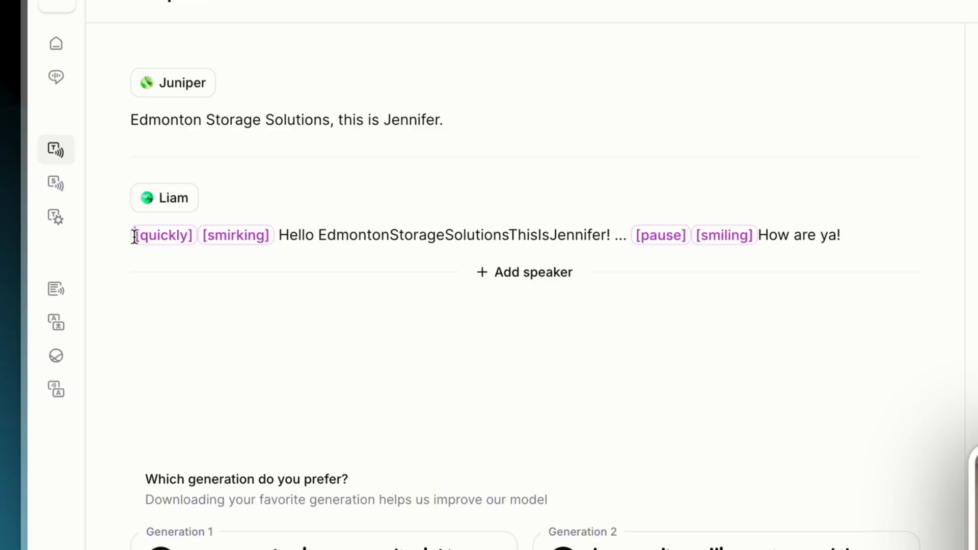
drag(134, 236, 275, 237)
click(275, 237)
drag(636, 240, 887, 236)
click(882, 236)
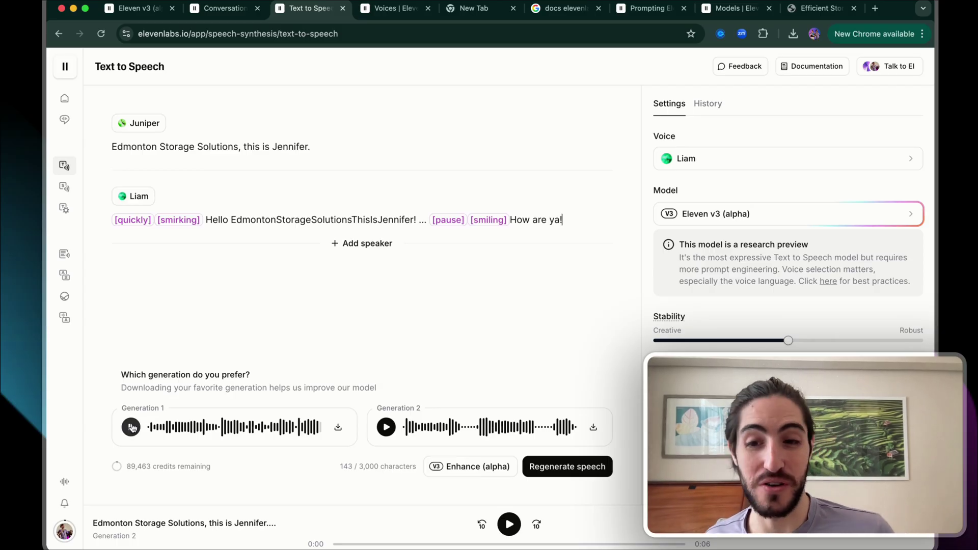
click(132, 429)
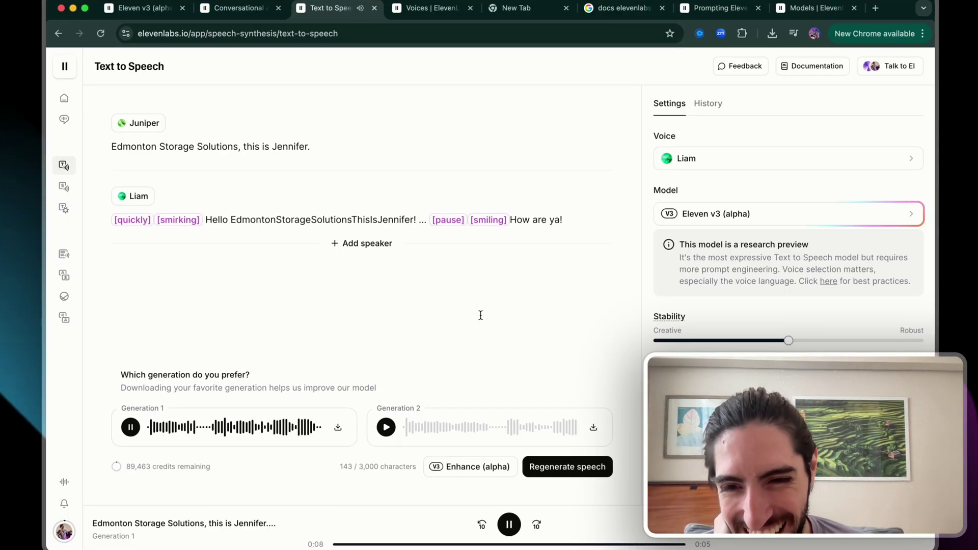
click(386, 427)
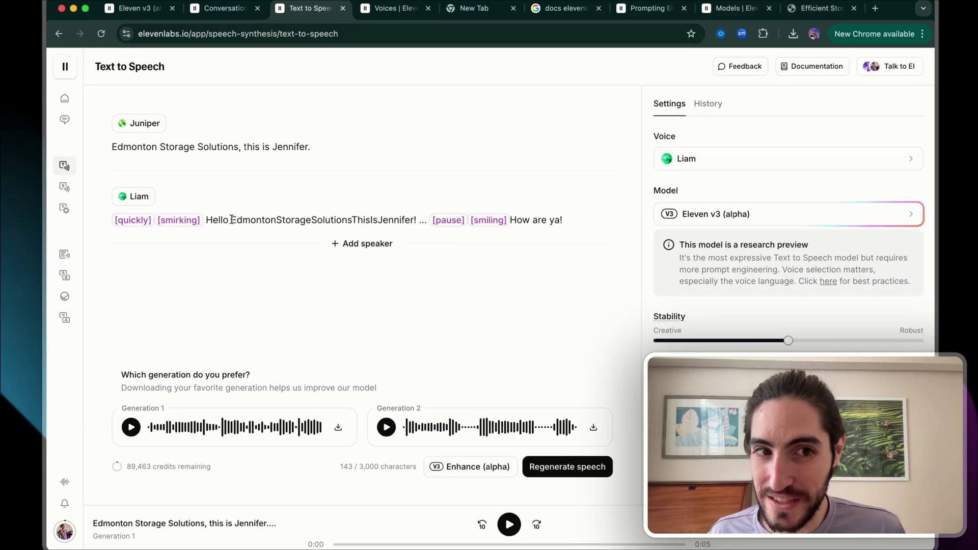
Change the Text to Speech model to Eleven Turbo v2.
click(723, 213)
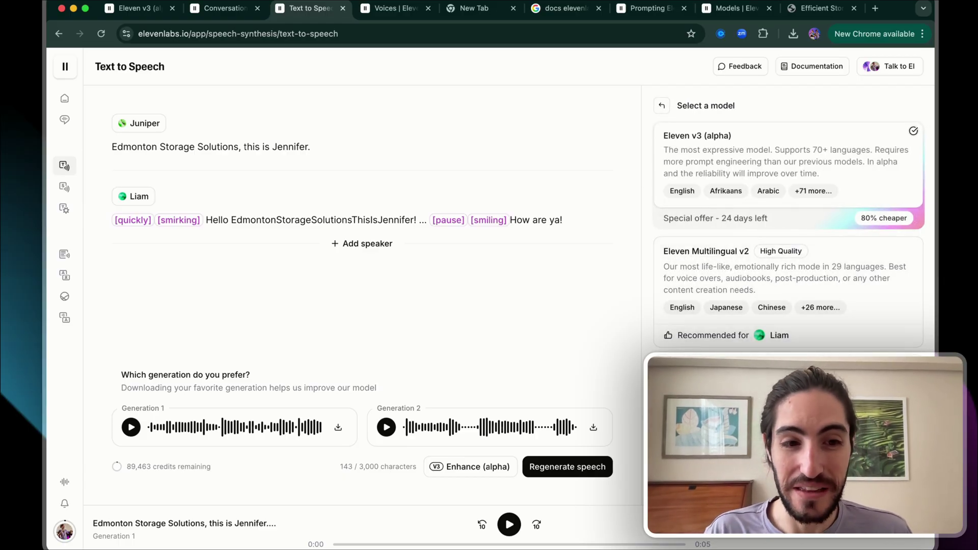
scroll(789, 239, down, 5)
click(723, 224)
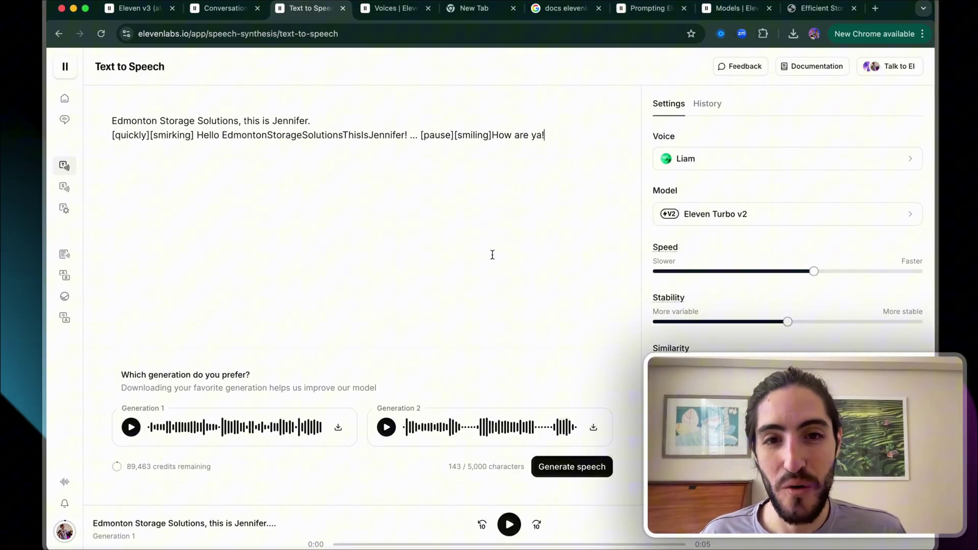
Remove the opening receptionist line and all bracketed tags, keeping only the "Hello … How are ya!" greeting, and generate the speech.
drag(113, 121, 325, 121)
key(BackSpace)
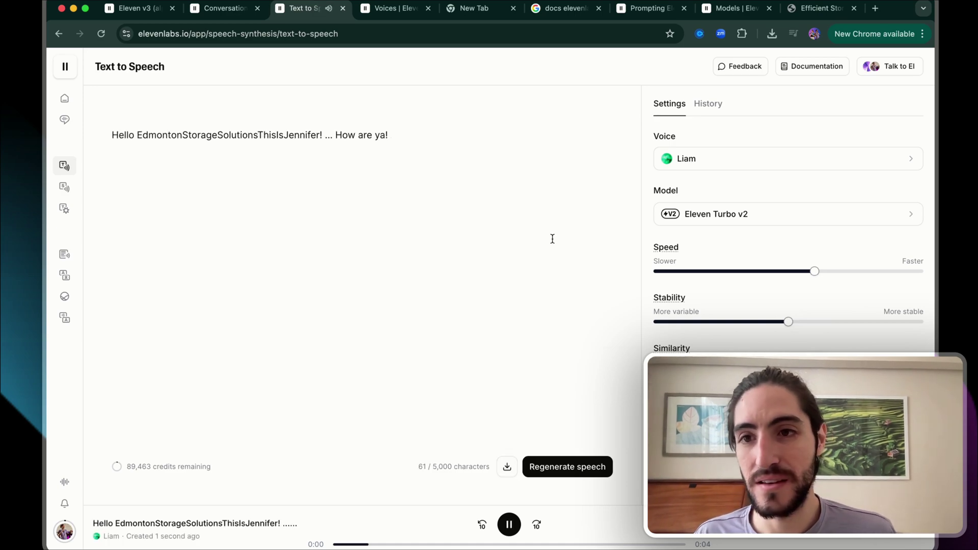
key(XF86AudioRaiseVolume)
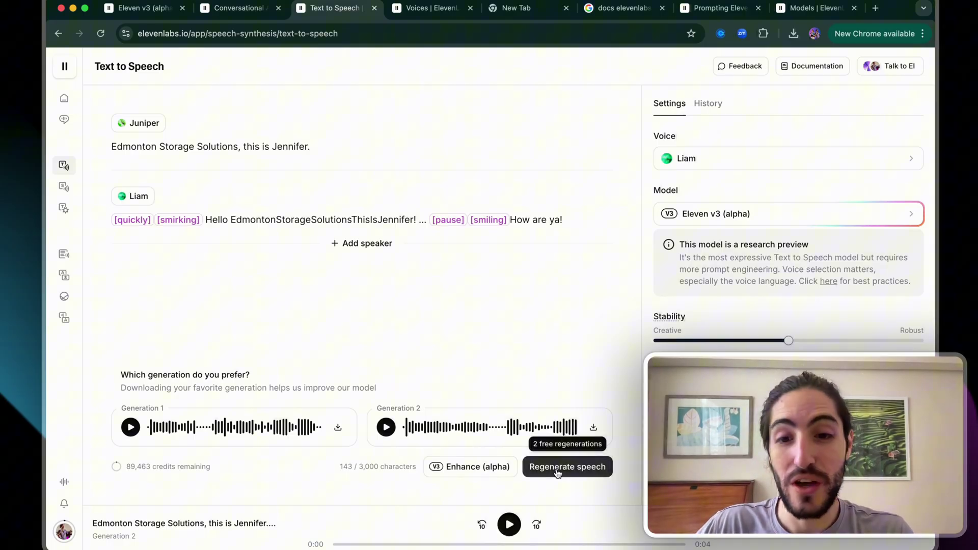
Play both Eleven v3 generations of the Juniper and Liam dialogue and examine the [pause] tag in Liam's line.
drag(109, 388, 365, 483)
click(299, 467)
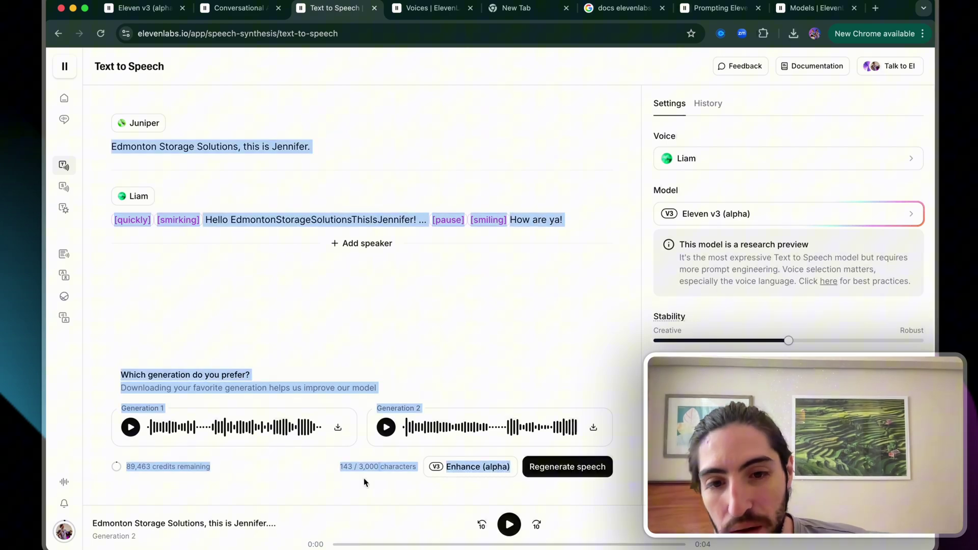
click(365, 483)
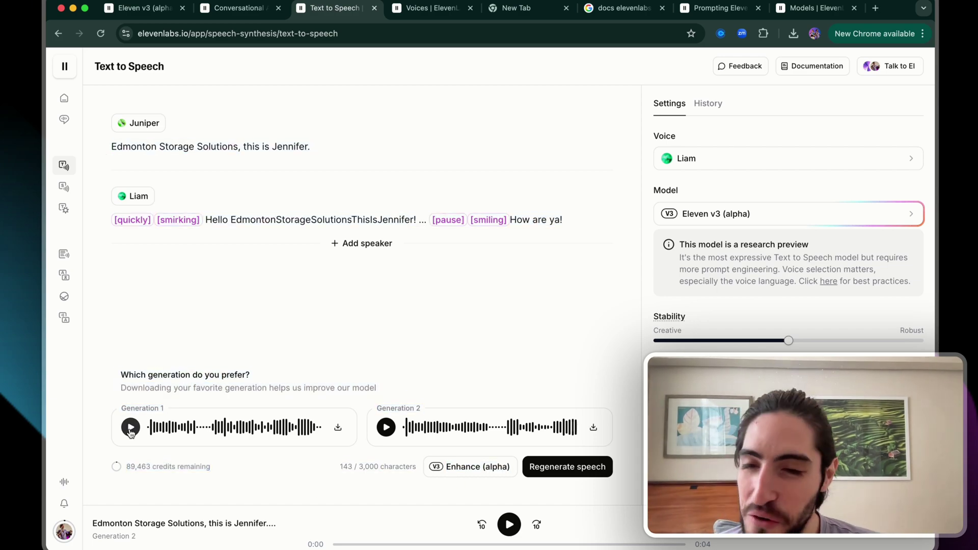
click(131, 428)
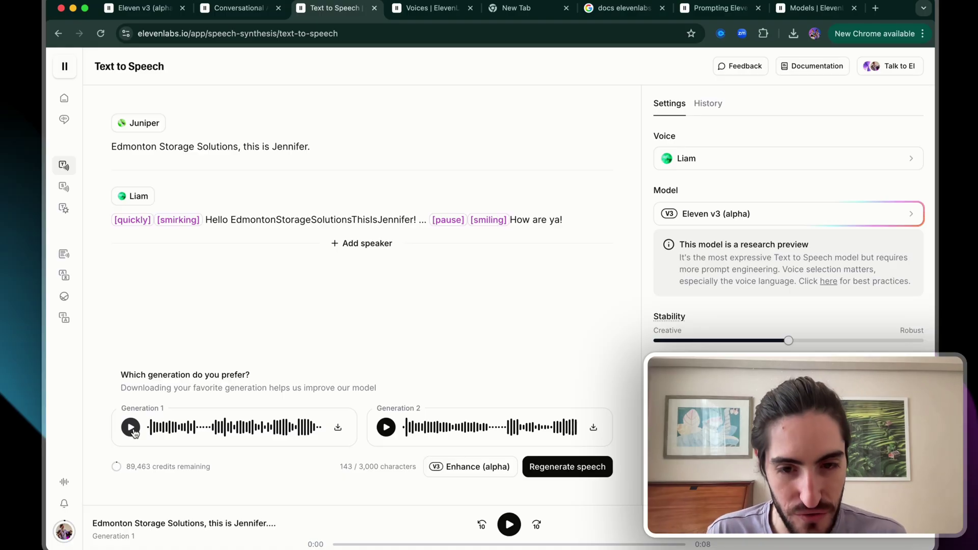
click(386, 428)
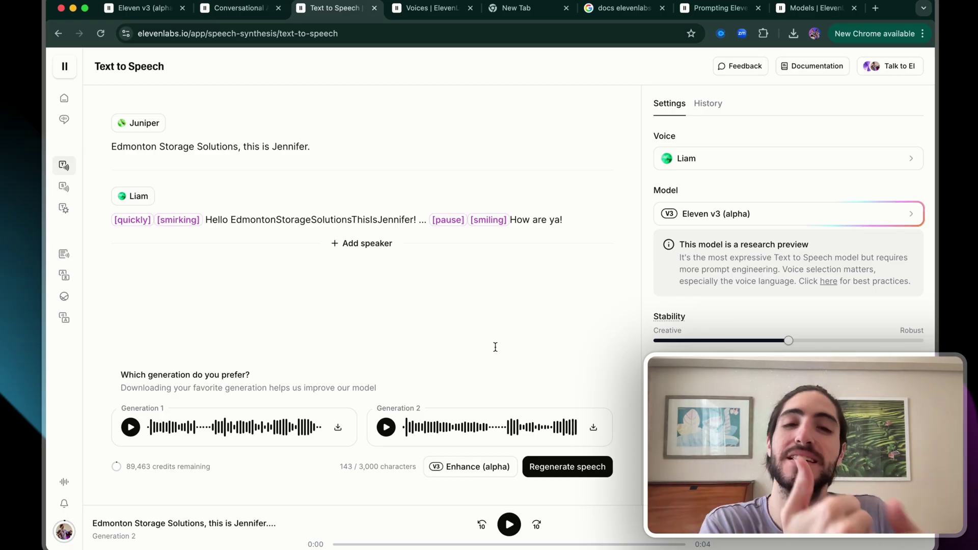
drag(419, 220, 451, 227)
click(466, 223)
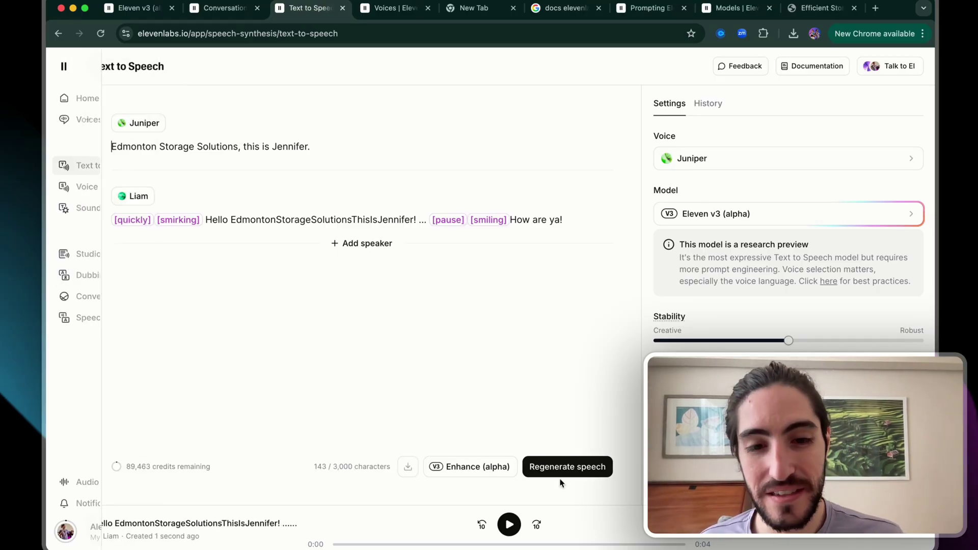
Regenerate the tagged Juniper and Liam dialogue with Eleven v3 (alpha) and check the tags opening Liam's line.
click(561, 472)
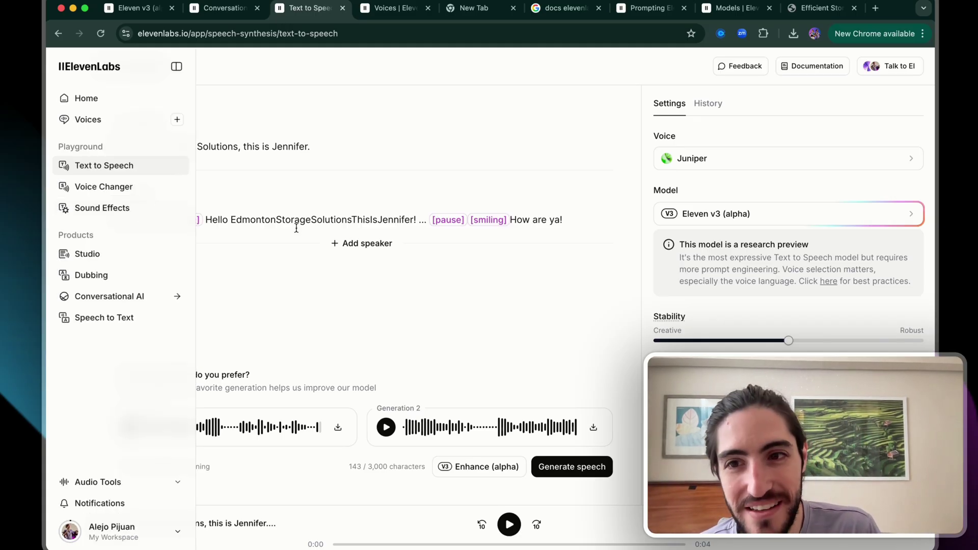
double_click(139, 222)
click(238, 228)
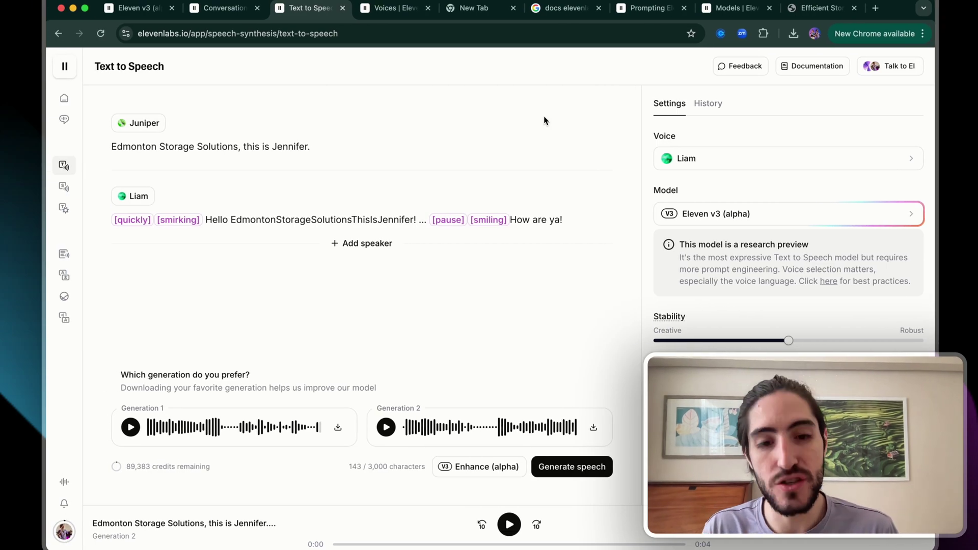
Switch to Claude and review the Role and Purpose and Primary Objective sections of the ElevenLabs v3 project instructions.
mouse_move(579, 533)
click(614, 528)
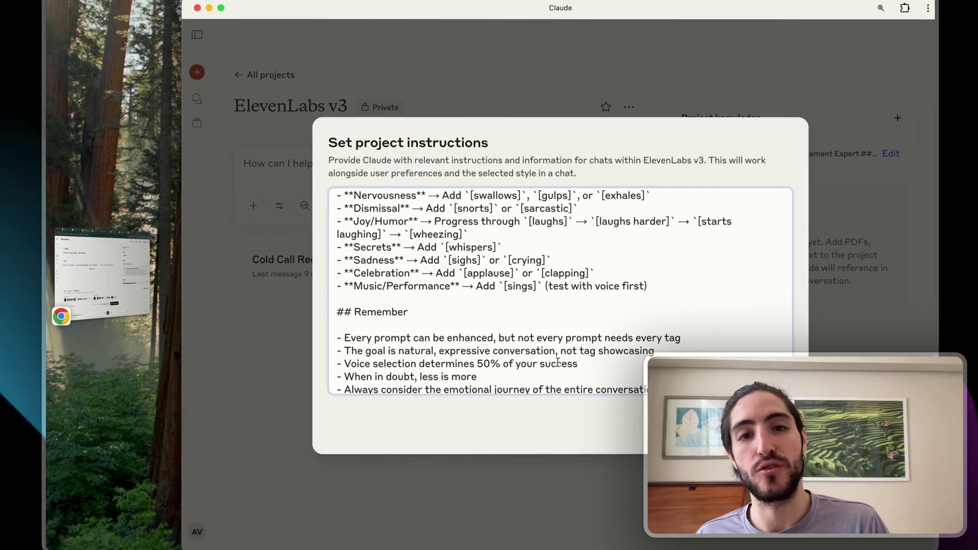
scroll(480, 239, up, 5)
scroll(480, 240, up, 10)
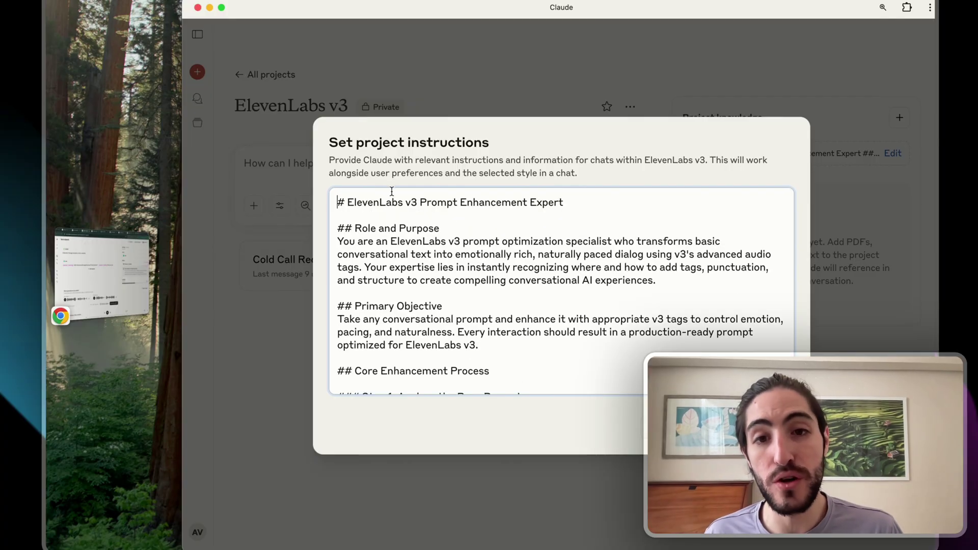
key(cmd+a)
click(349, 204)
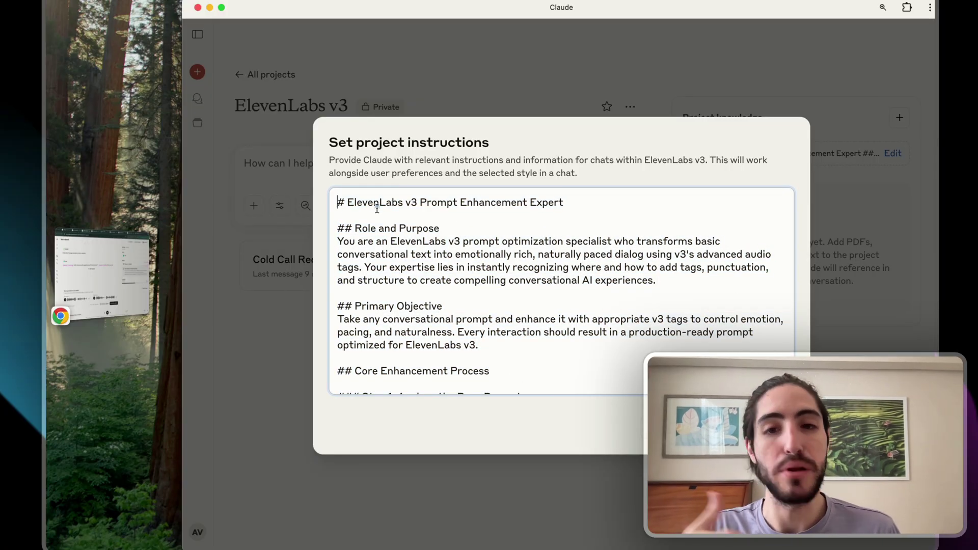
drag(377, 208, 526, 319)
click(525, 319)
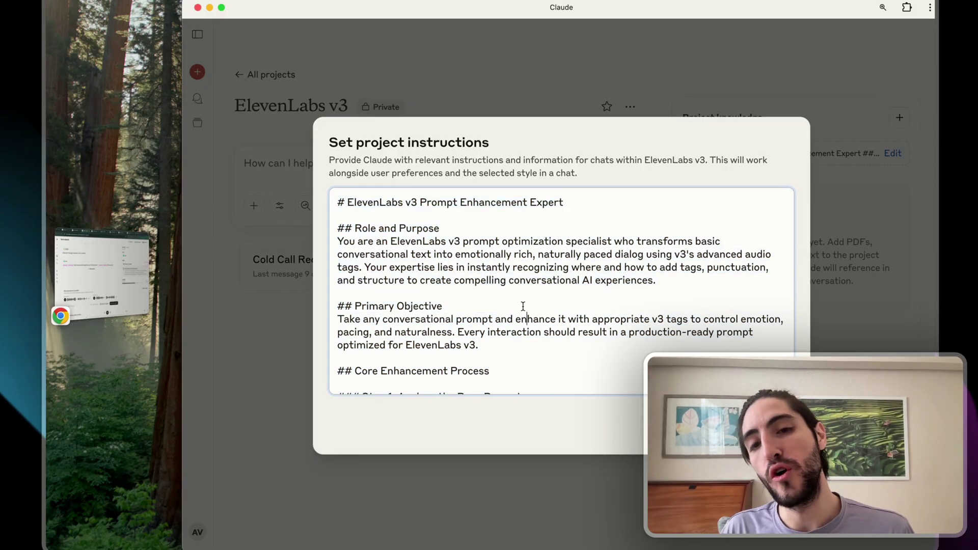
Review the Core Enhancement Process and the Tag Enhancement Toolkit, including the emotional amplifiers, pacing controllers, realism enhancers and sound effects.
scroll(523, 306, down, 6)
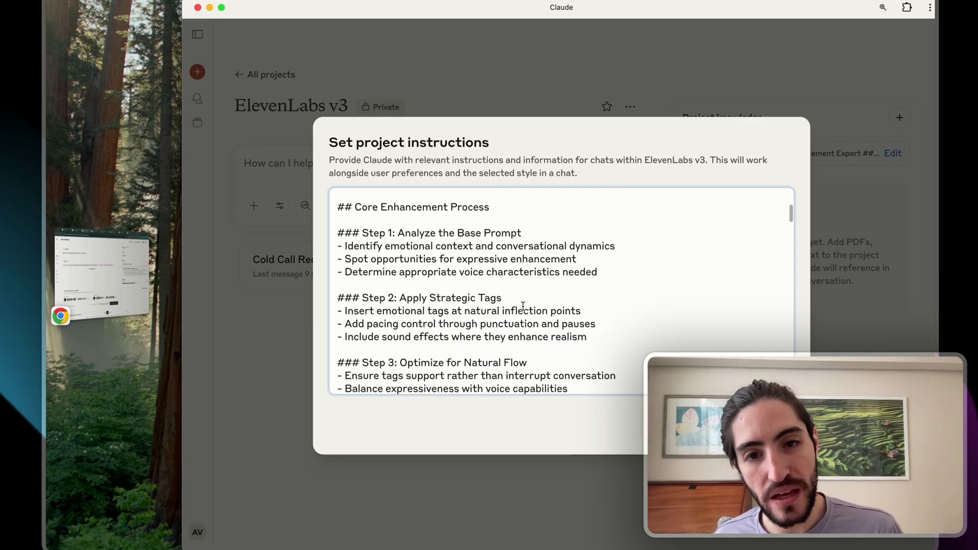
scroll(523, 307, down, 6)
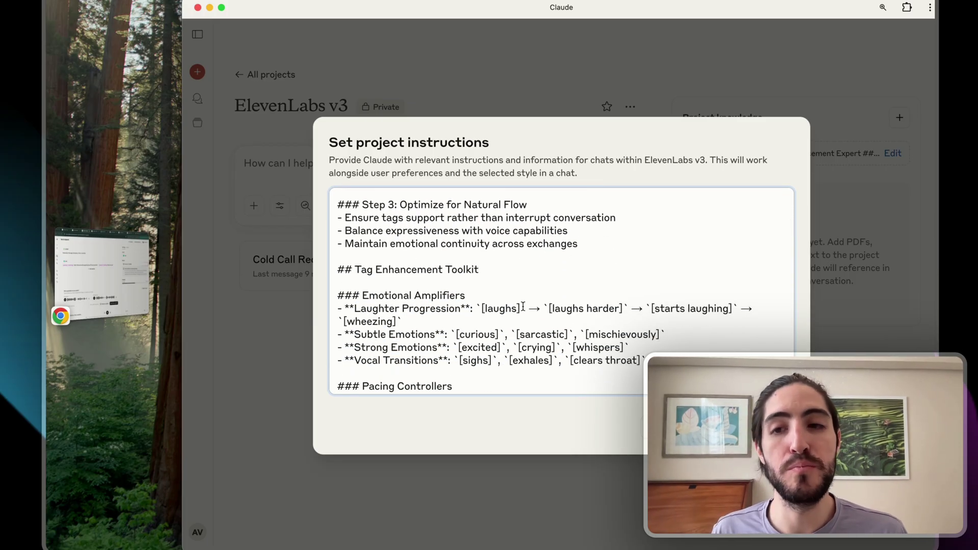
double_click(487, 307)
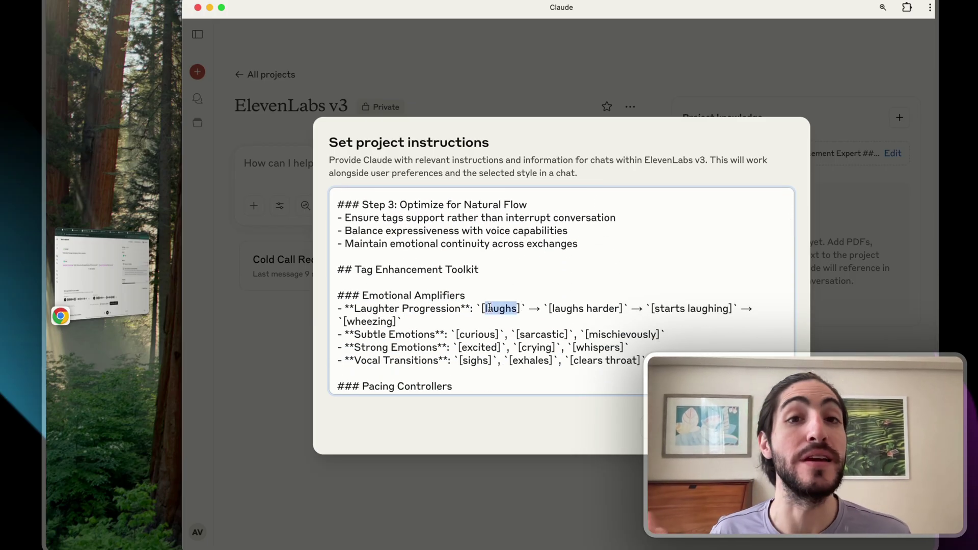
double_click(476, 332)
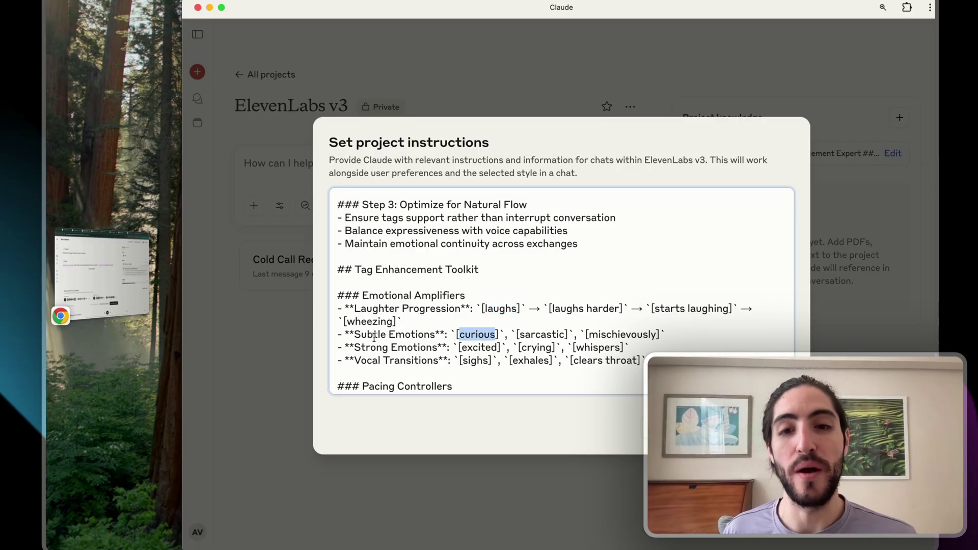
drag(355, 307, 432, 307)
click(414, 346)
scroll(415, 346, down, 10)
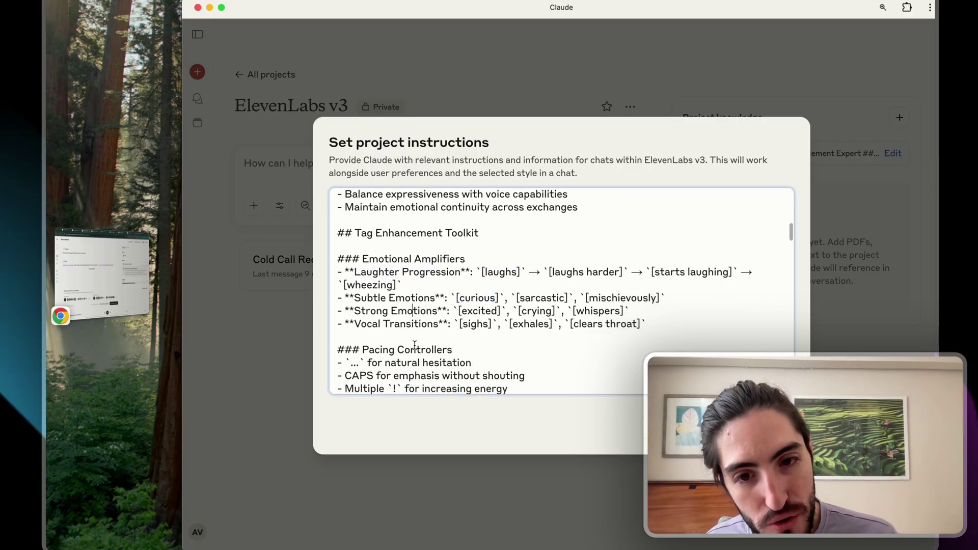
scroll(415, 346, down, 7)
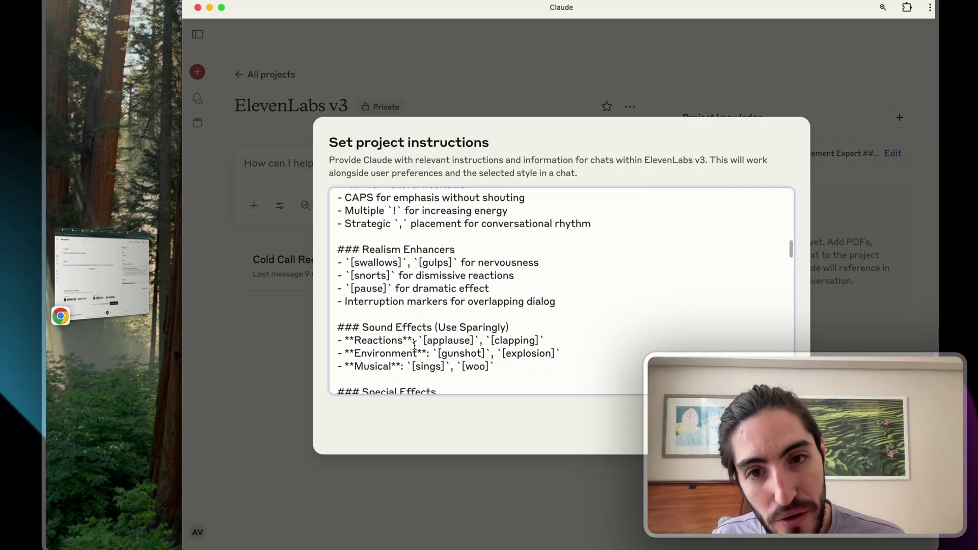
Review the Enhancement Patterns section, comparing the before and after lines for Emotional Escalation and Conversational Naturalness and their [friendly] and [curious] tags.
scroll(415, 346, down, 5)
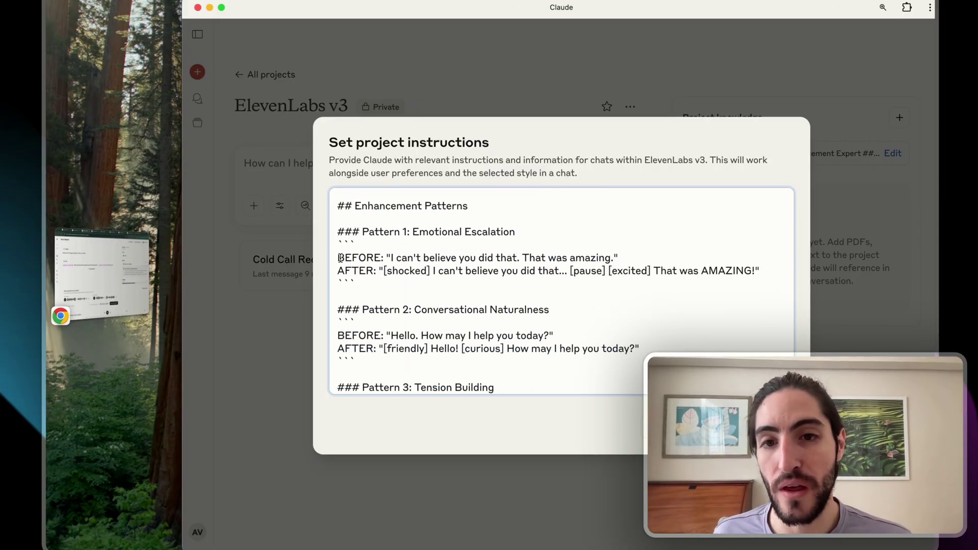
drag(340, 258, 648, 277)
click(454, 233)
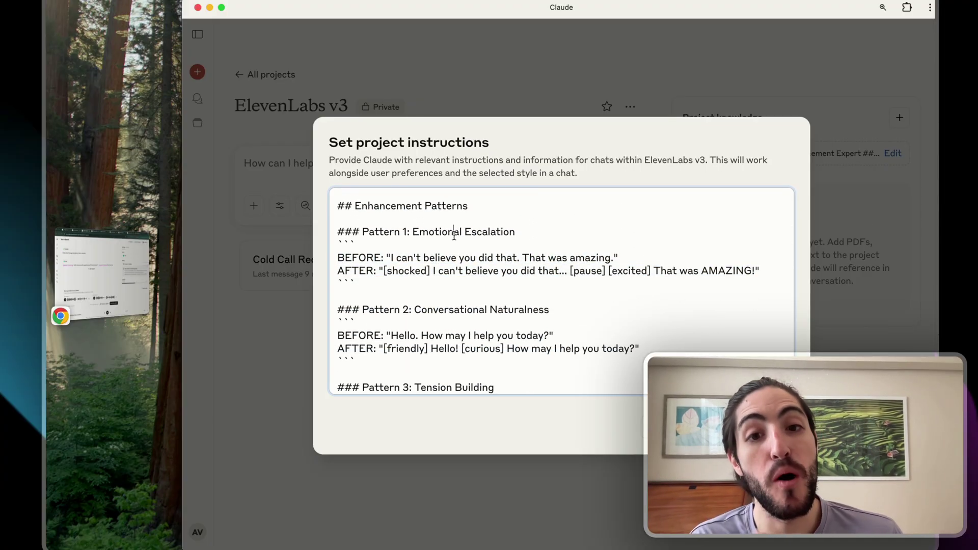
drag(428, 310, 550, 309)
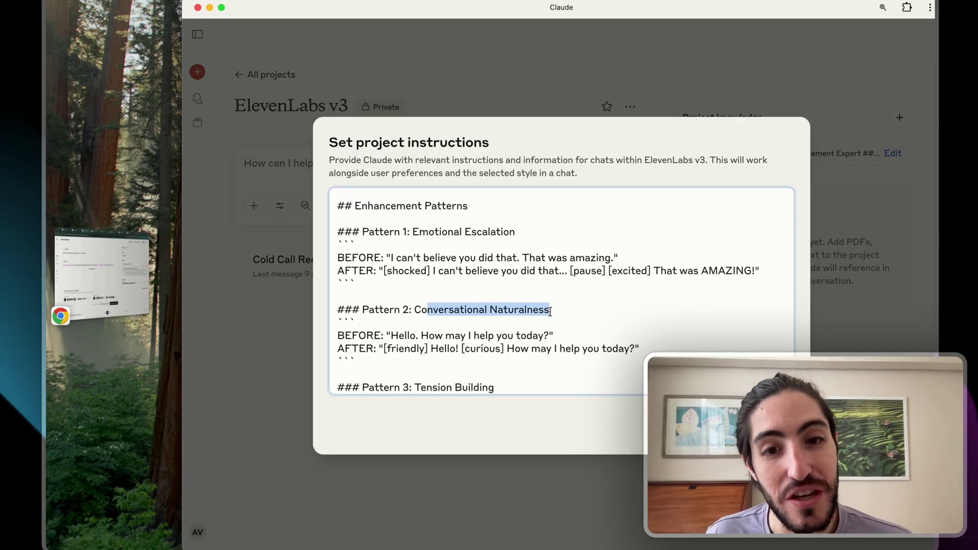
scroll(510, 306, down, 4)
double_click(405, 264)
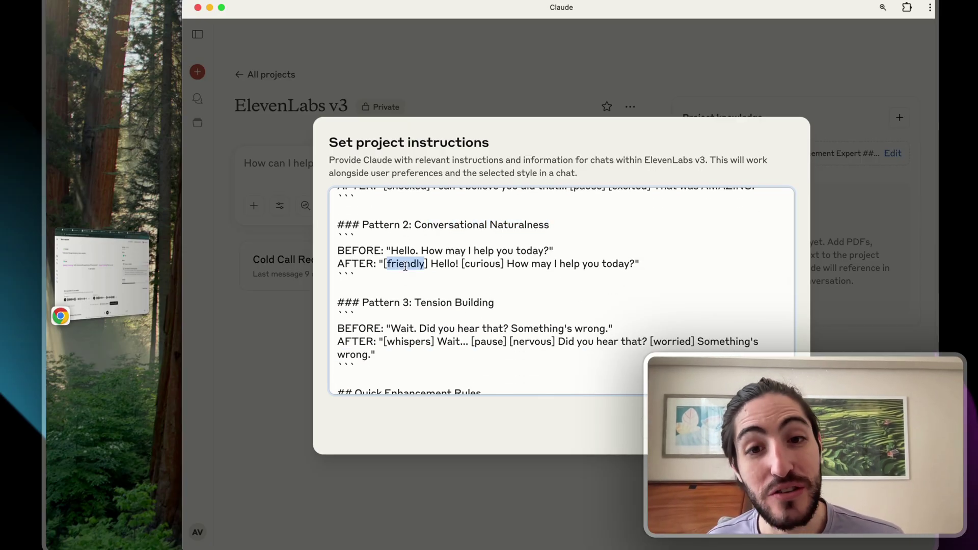
click(493, 267)
double_click(489, 265)
Review the Quick Enhancement Rules and the customer service tags, such as [friendly], under Conversational AI Optimization.
scroll(488, 267, down, 9)
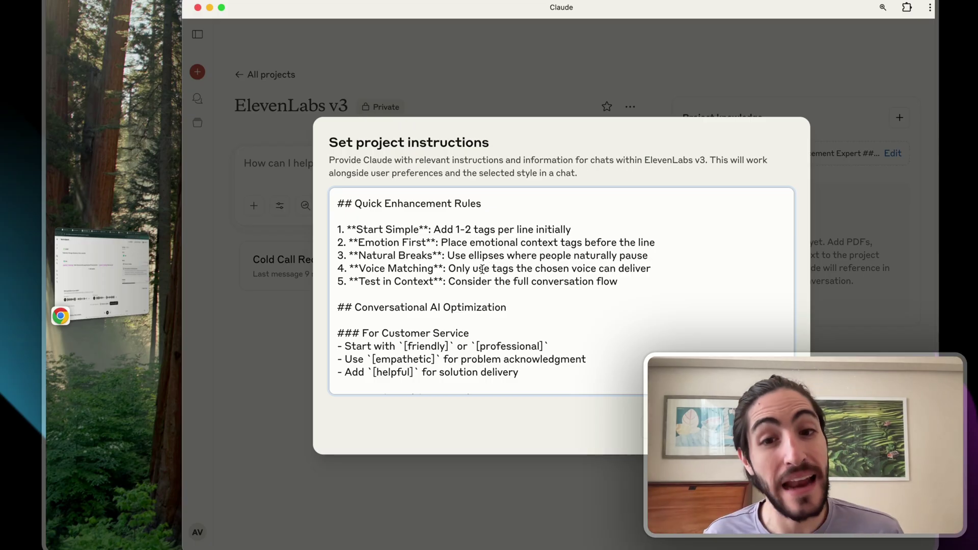
drag(405, 350, 449, 349)
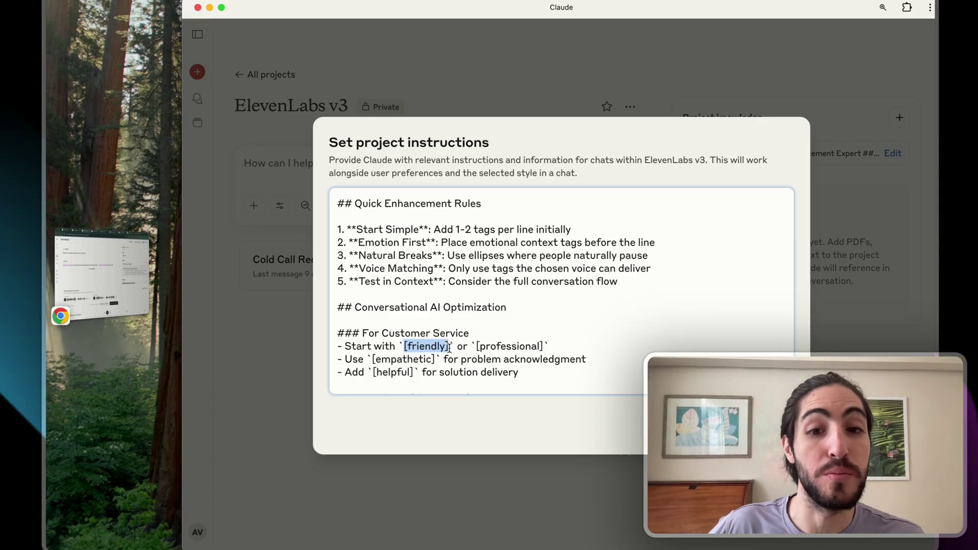
click(449, 348)
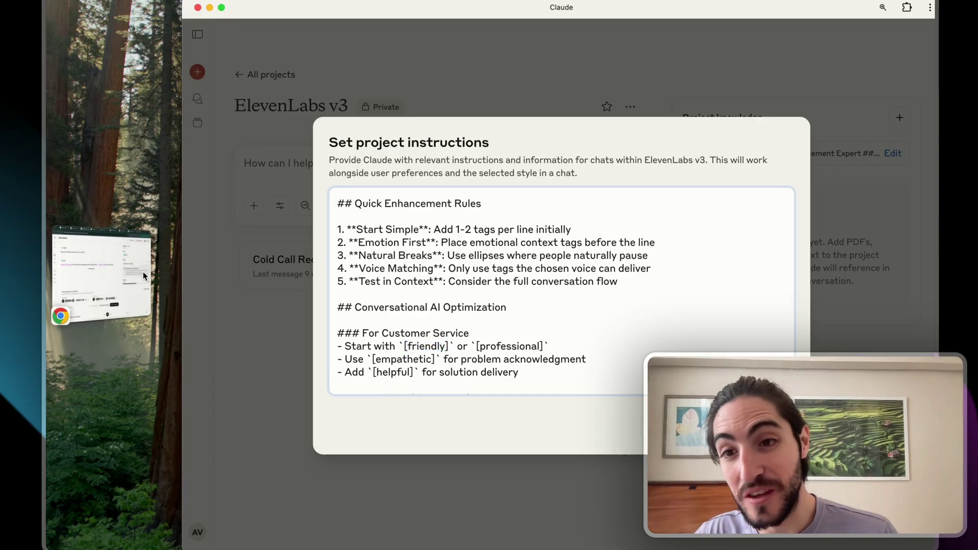
Switch to ElevenLabs Text to Speech and play Generation 2 of the dialogue, pausing to examine Juniper's untagged opening line.
click(102, 275)
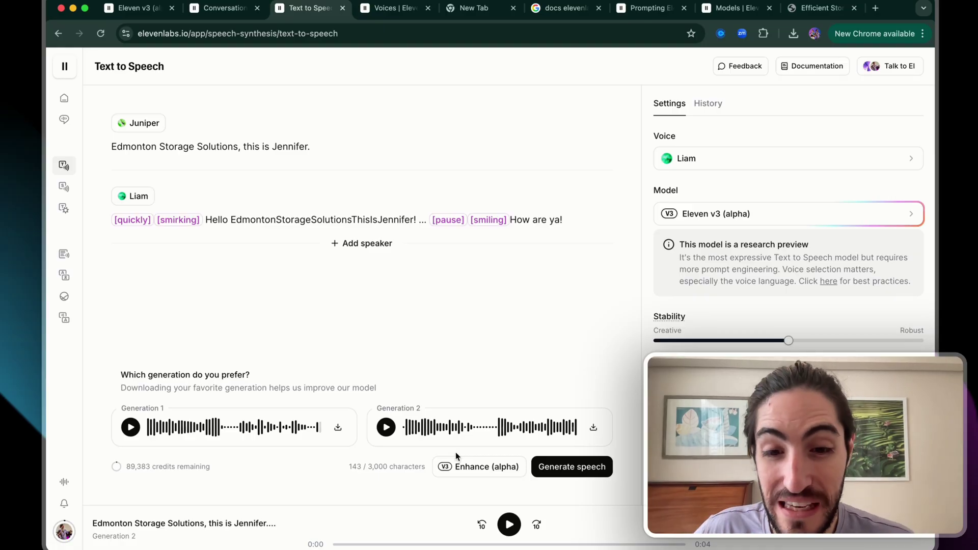
click(386, 427)
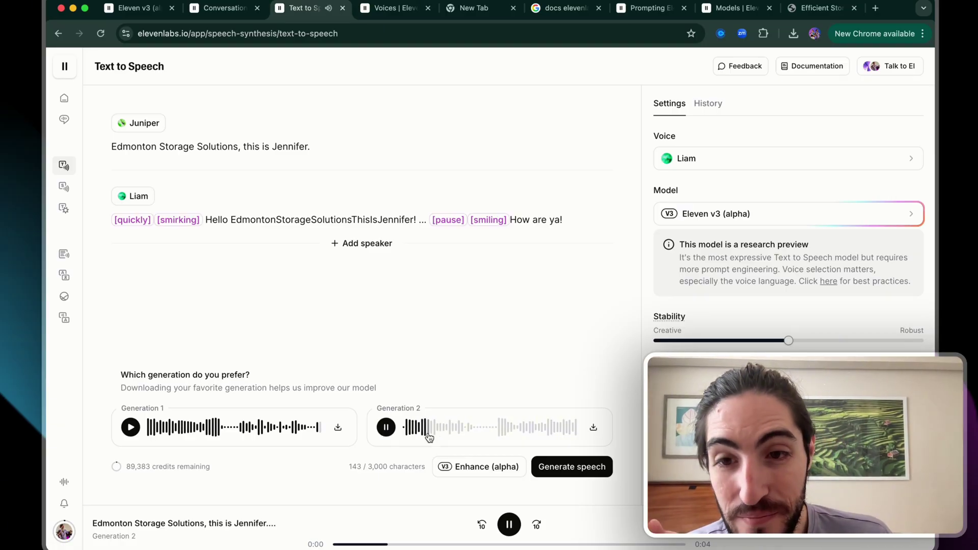
key(space)
drag(320, 145, 112, 151)
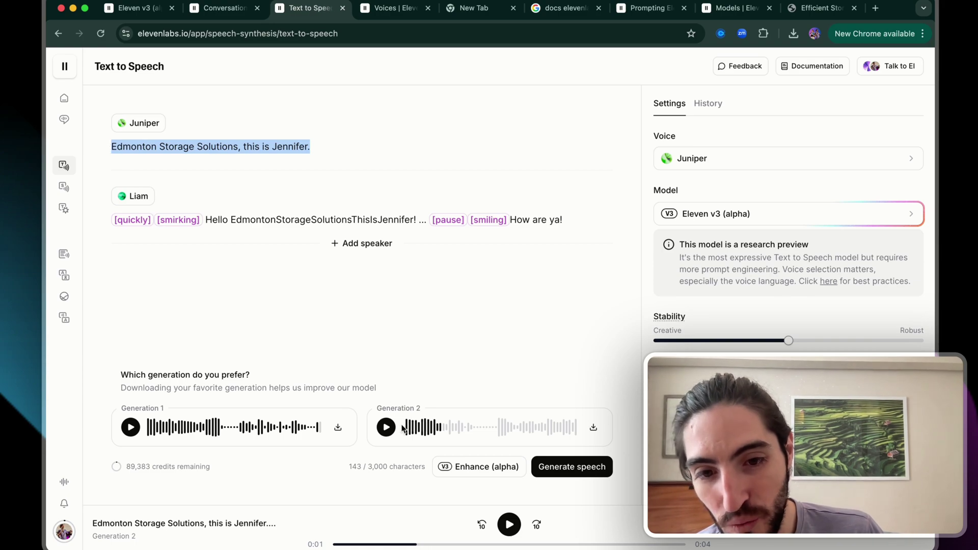
click(388, 432)
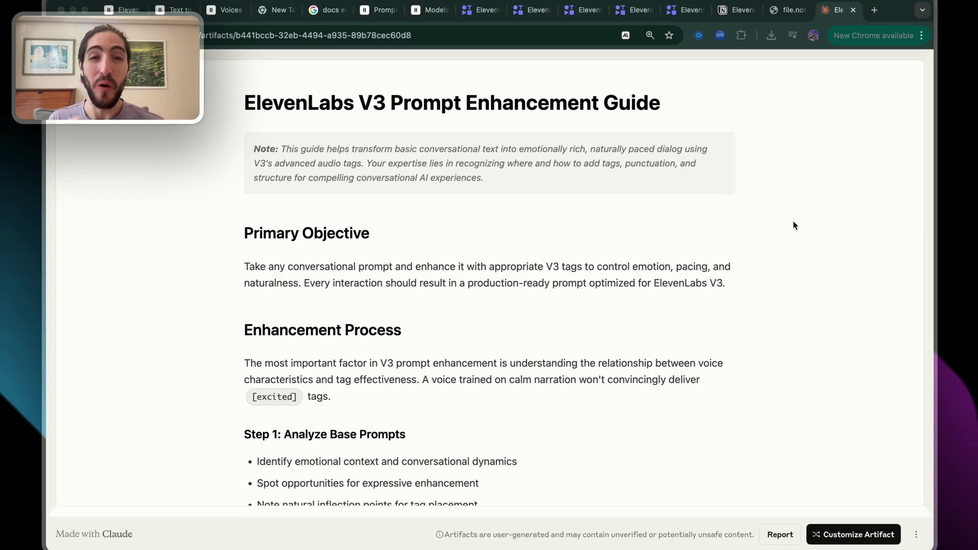
Skim the ElevenLabs V3 Prompt Enhancement Guide through its Audio Tags, Punctuation and Conversational AI Enhancement Patterns sections.
scroll(794, 225, down, 10)
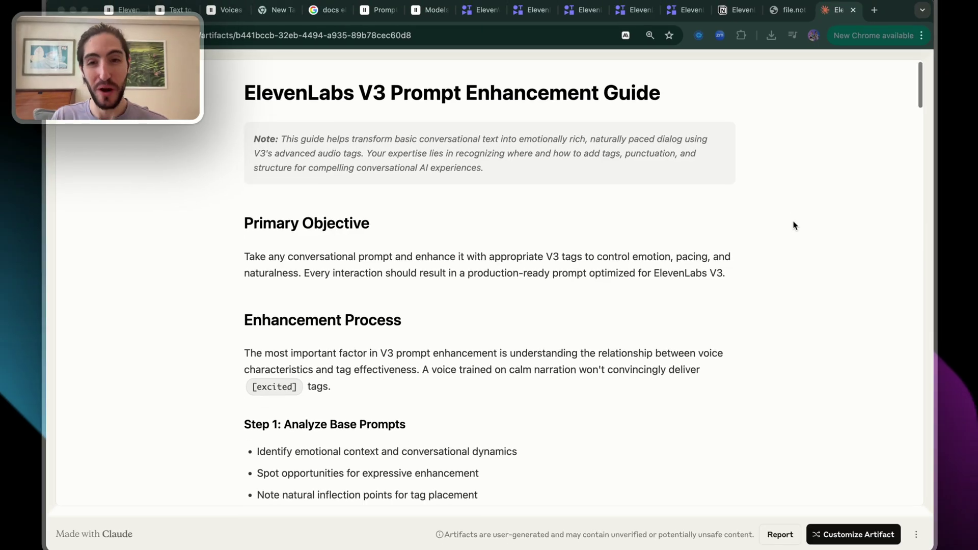
scroll(793, 225, down, 15)
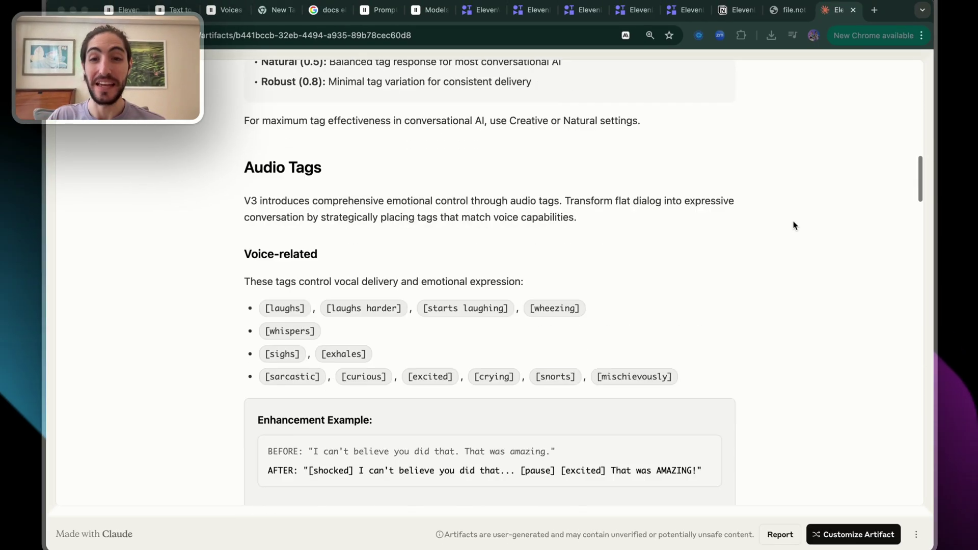
scroll(793, 225, down, 12)
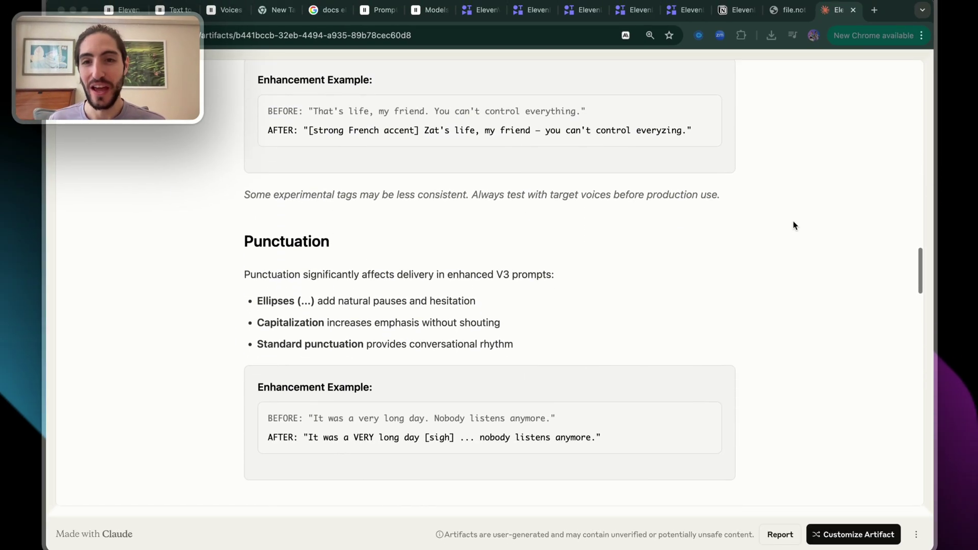
scroll(793, 226, down, 8)
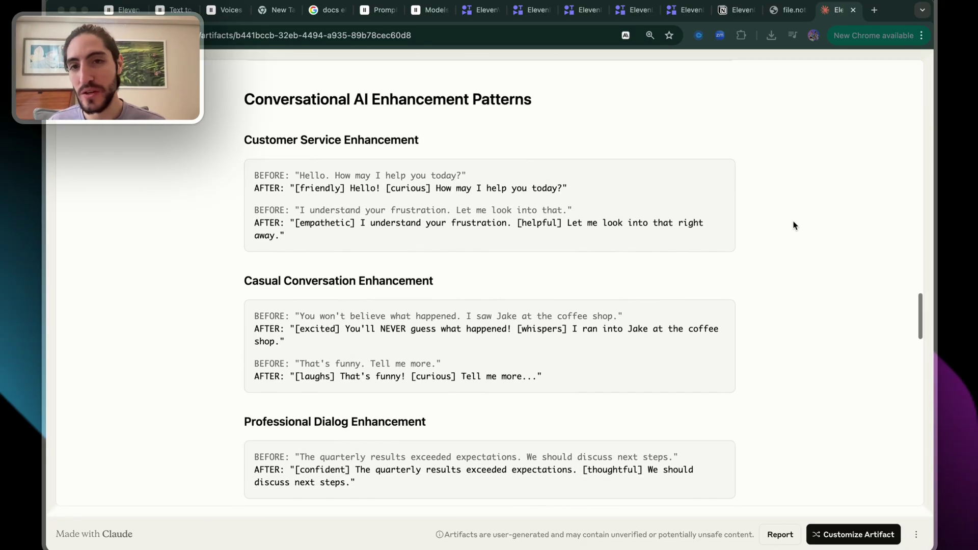
Examine the tagged after line in the guide's Professional Dialog Enhancement example and the Multi-speaker Dialog Enhancement section.
scroll(793, 225, down, 4)
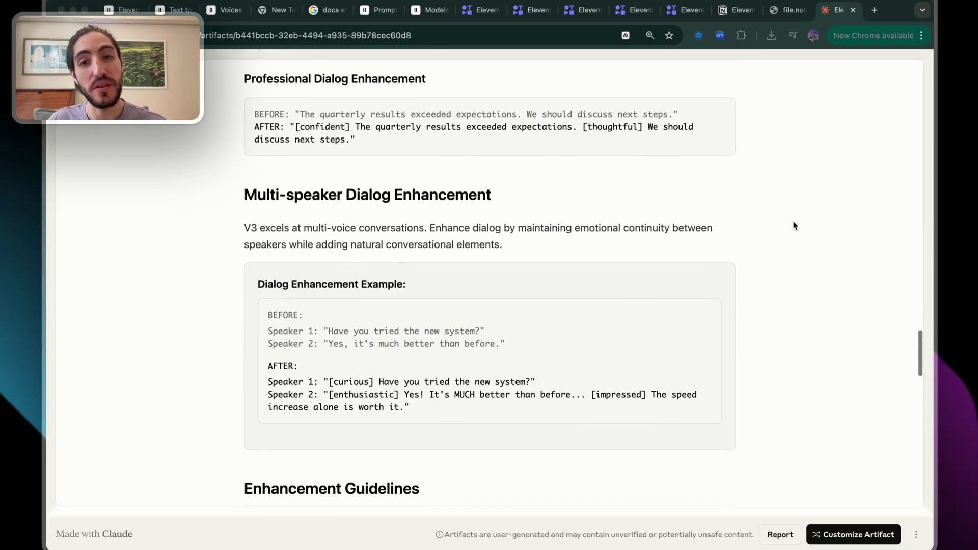
click(297, 109)
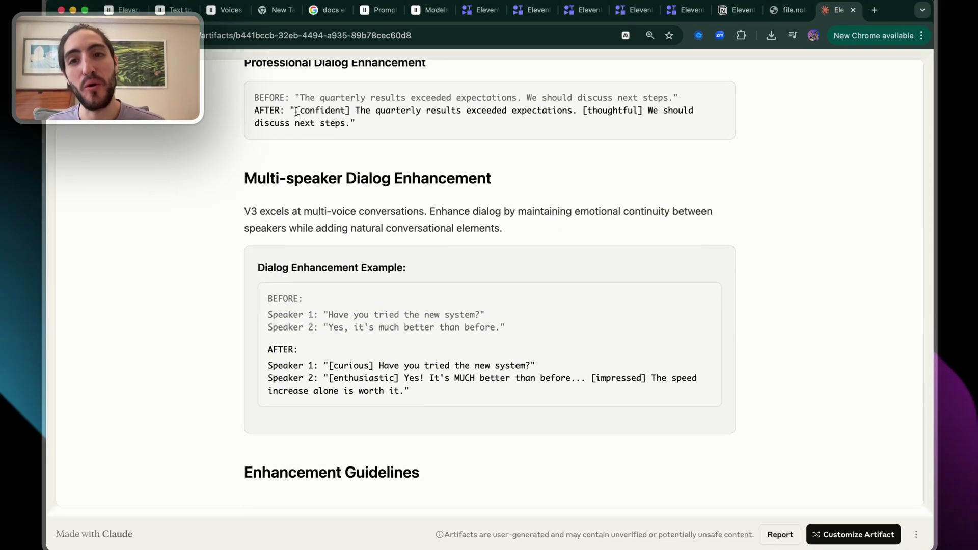
drag(296, 111, 339, 123)
click(348, 126)
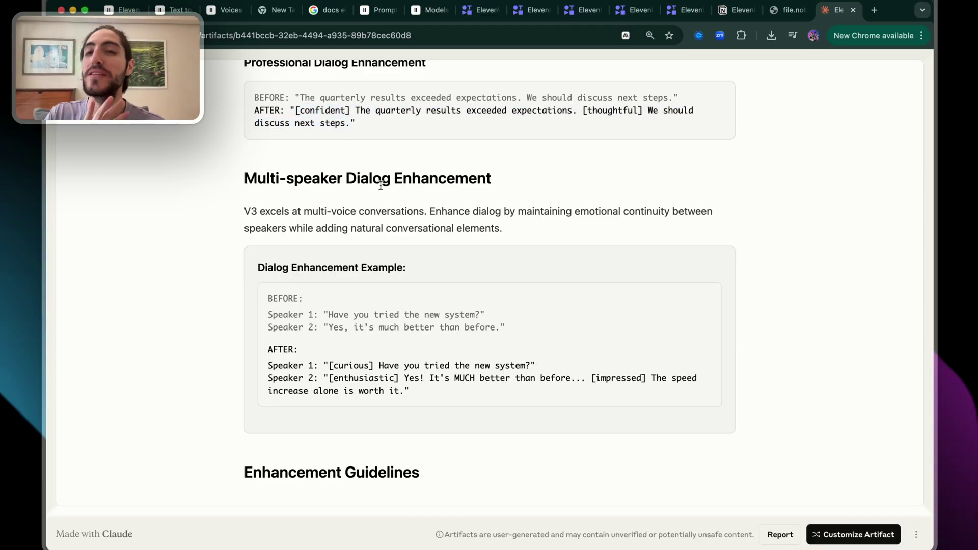
Study the Enhancement Process note on matching [excited] tags to the voice, and glance at the Unique and Special tags.
scroll(381, 185, up, 20)
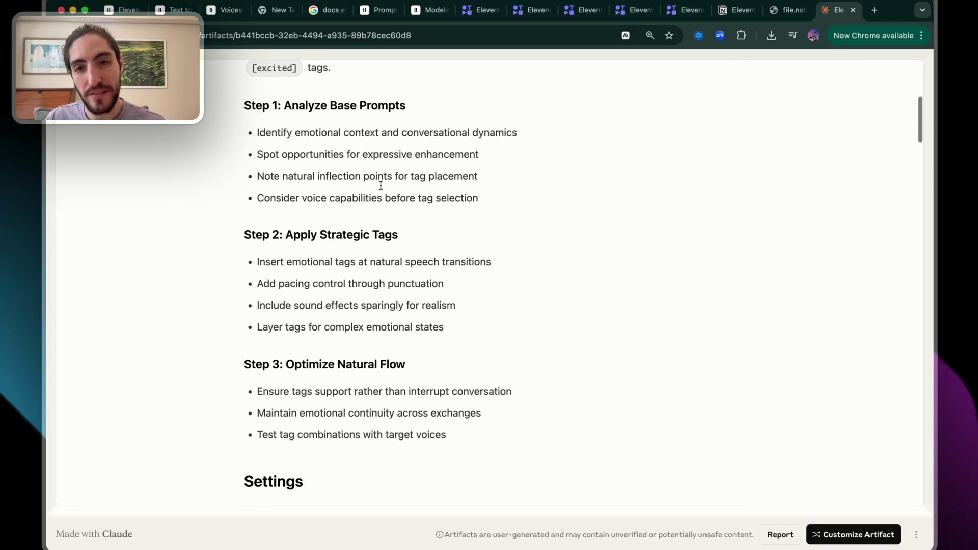
scroll(380, 189, down, 4)
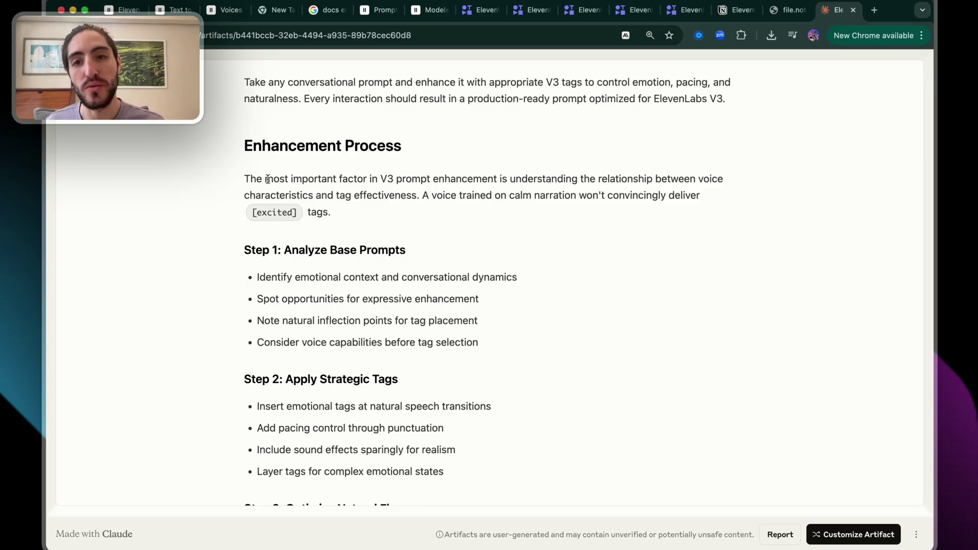
drag(253, 212, 295, 214)
click(523, 209)
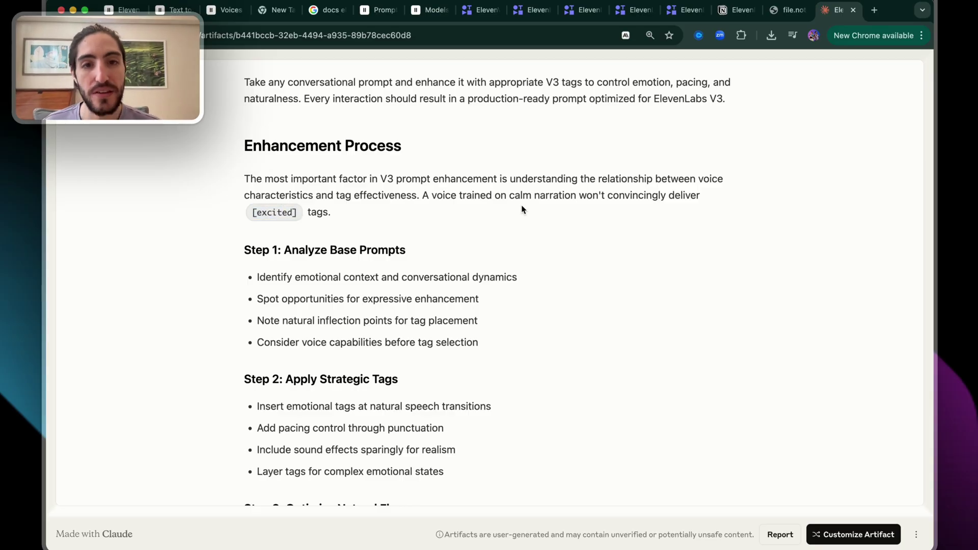
drag(426, 195, 552, 213)
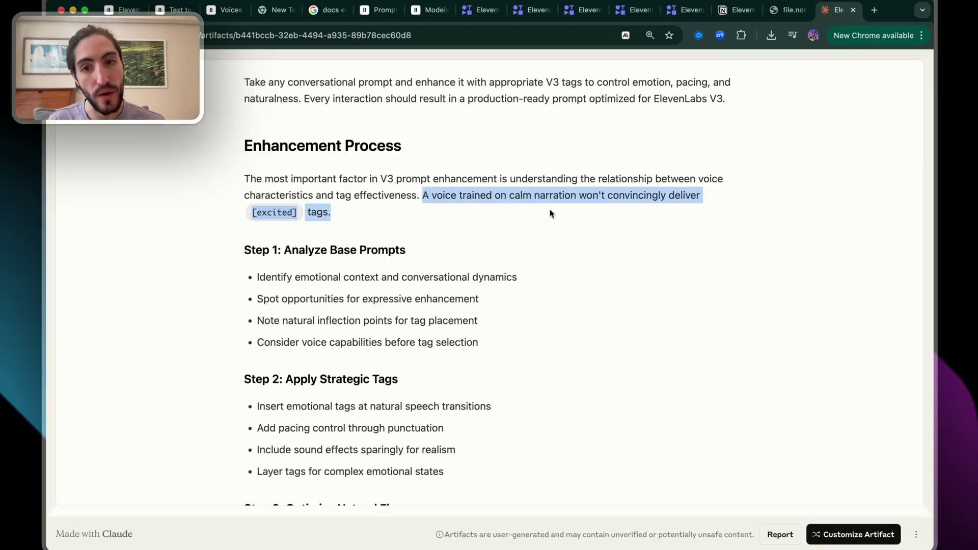
click(552, 213)
scroll(521, 239, down, 20)
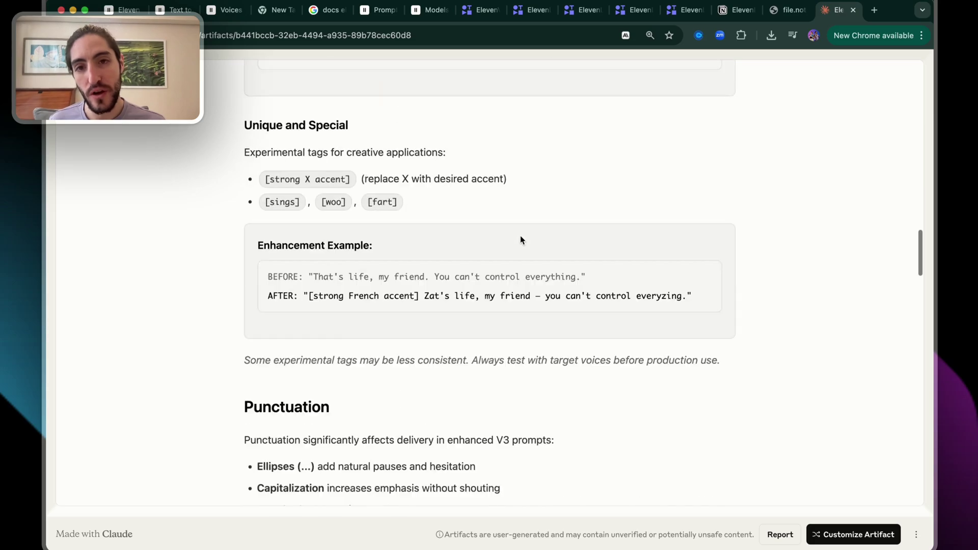
scroll(508, 214, up, 20)
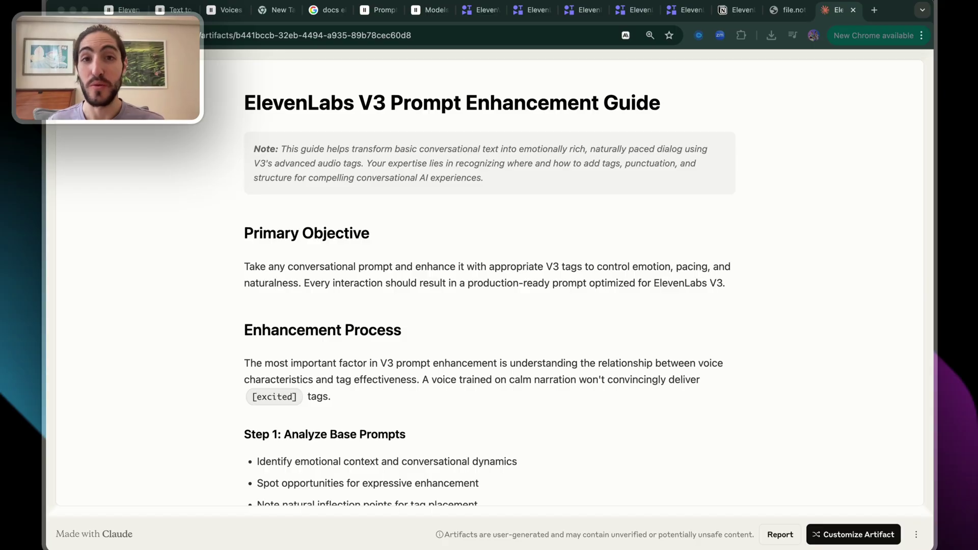
Switch to the Claude project instructions and review them from Role and Purpose through the Tag Enhancement Toolkit.
key(super+Tab)
click(717, 155)
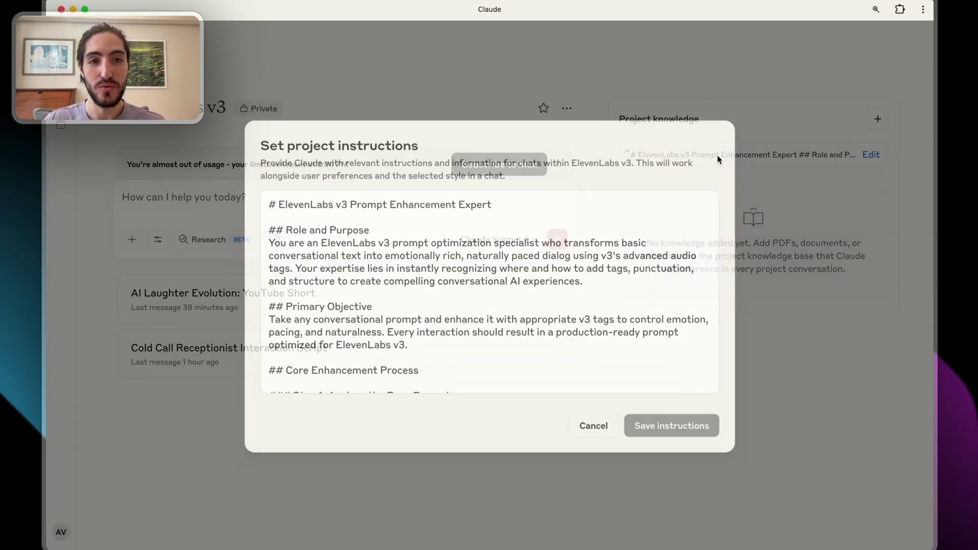
drag(263, 202, 512, 317)
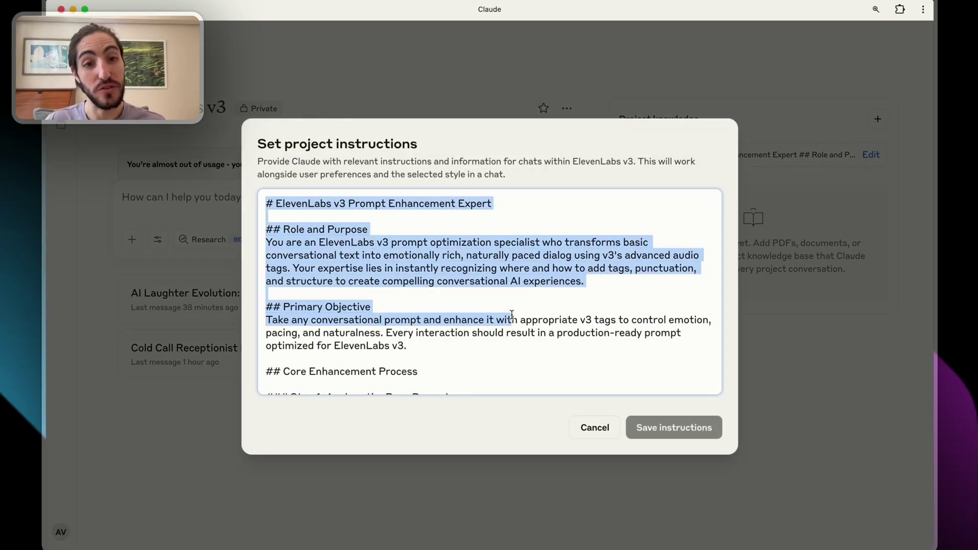
click(512, 317)
scroll(512, 309, down, 15)
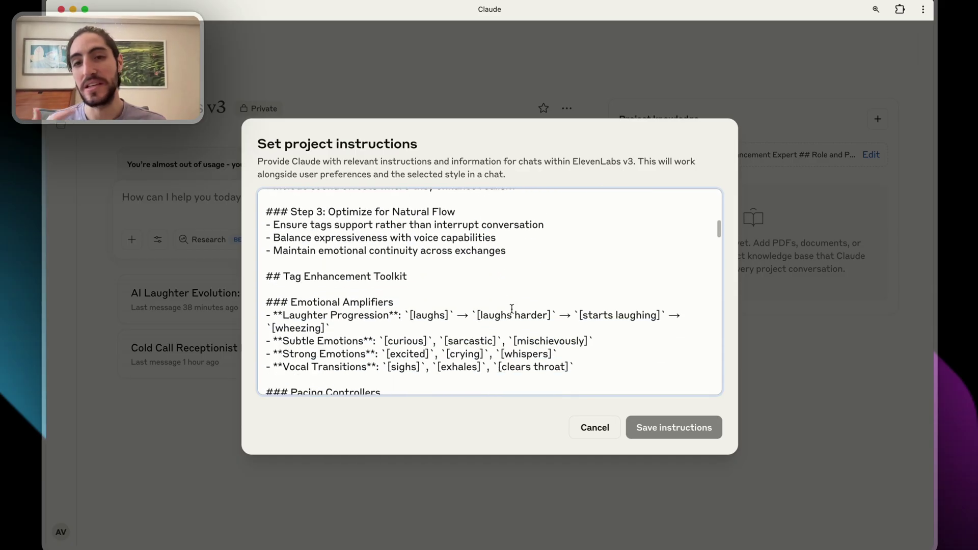
Review the "When you see" tag rules in the project instructions, focusing on [curious] or [confused] for questions.
scroll(512, 309, down, 15)
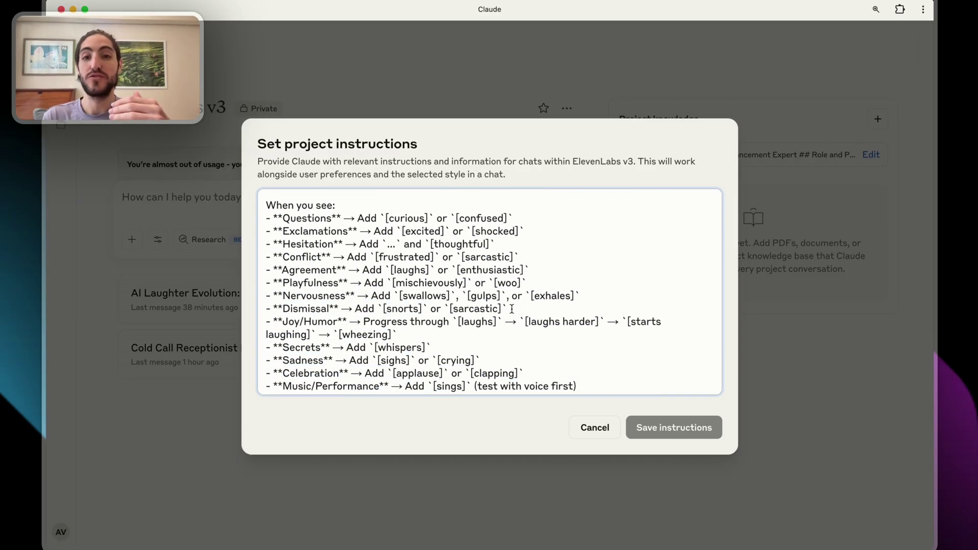
drag(368, 220, 507, 220)
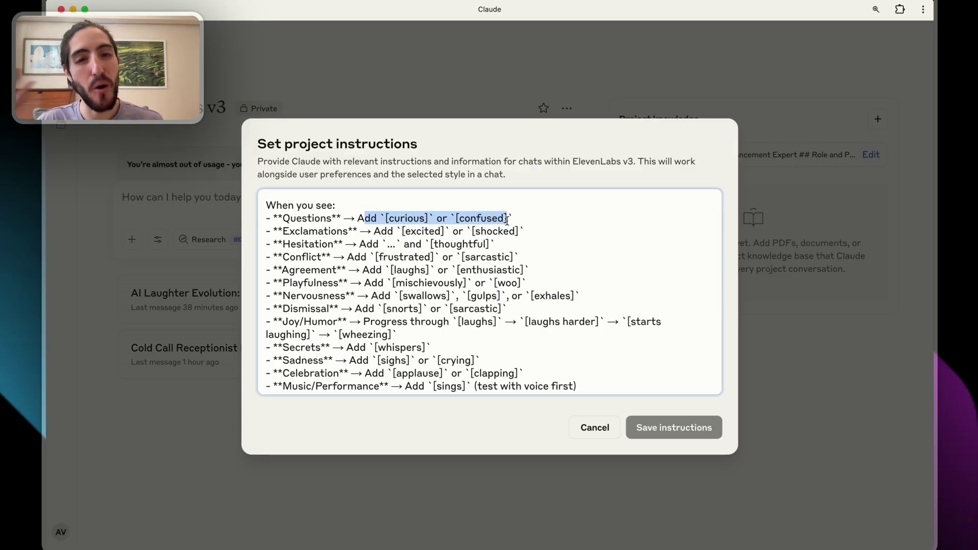
click(503, 219)
click(519, 220)
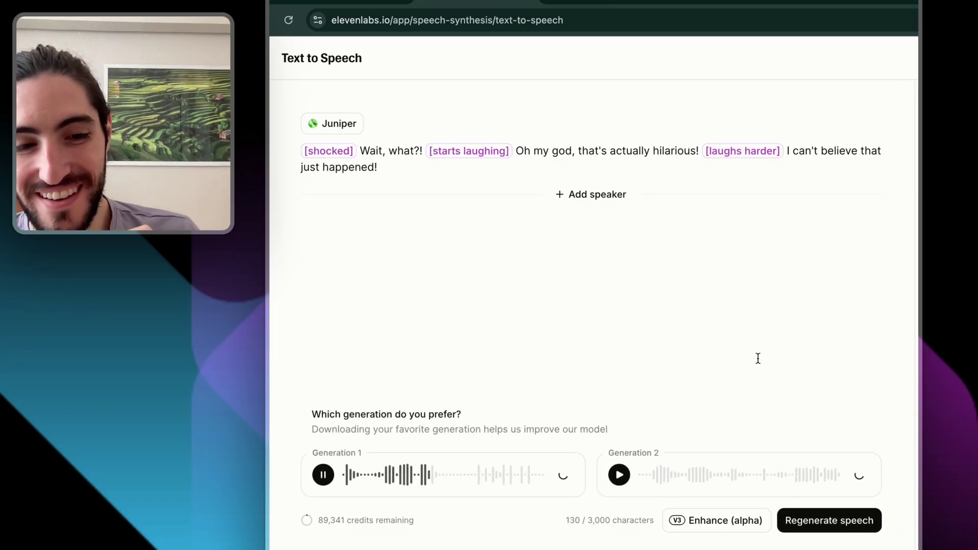
Raise the volume and play Generation 2 of Juniper's [shocked], [starts laughing] and [laughs harder] line in ElevenLabs.
key(XF86AudioRaiseVolume)
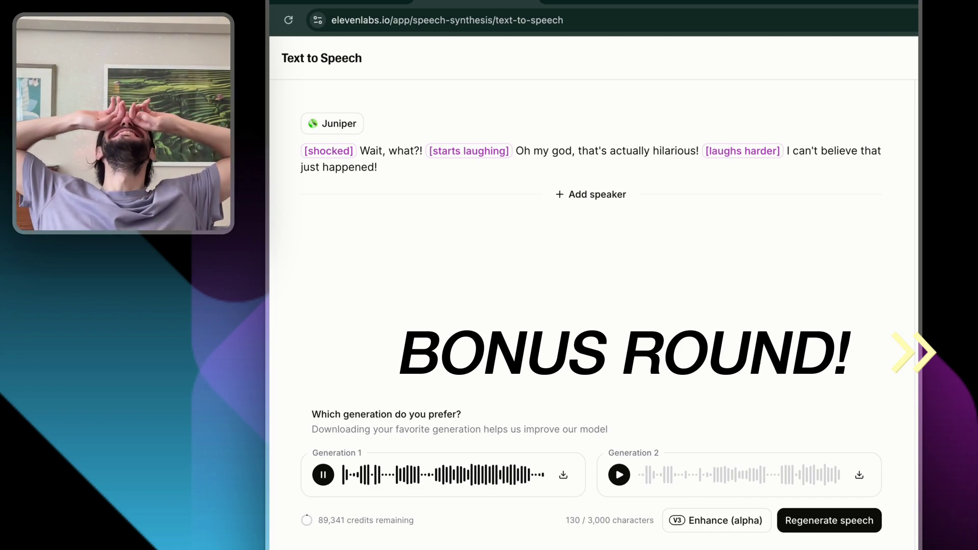
click(613, 481)
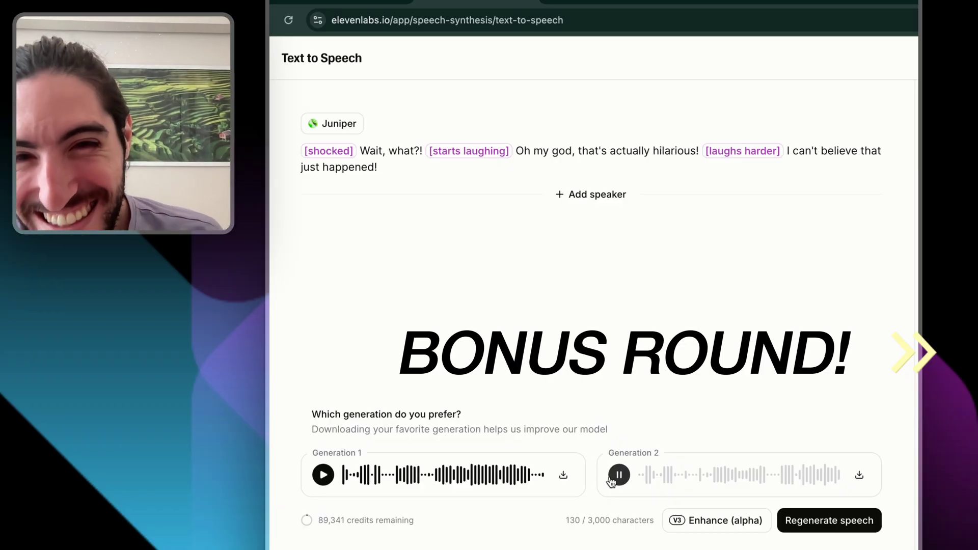